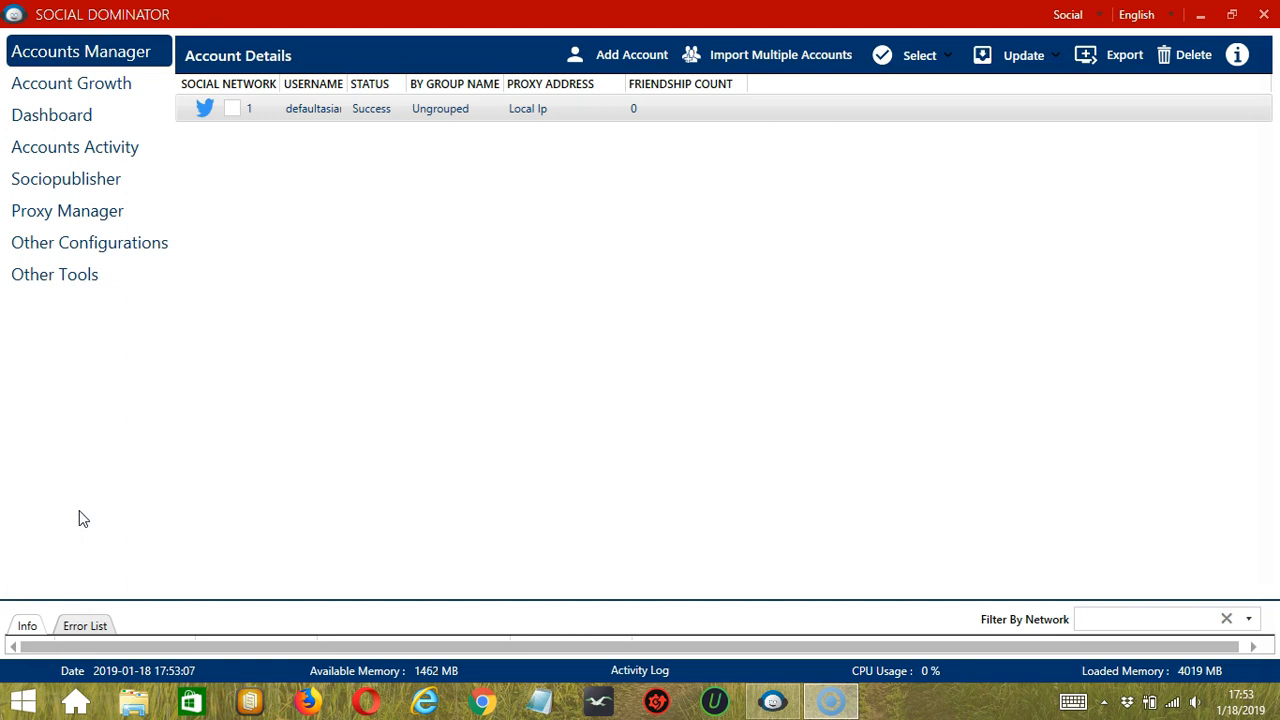
# Open the Unfollow activity configuration for the listed Twitter account
pyautogui.rightClick(296, 114)
pyautogui.click(220, 214)
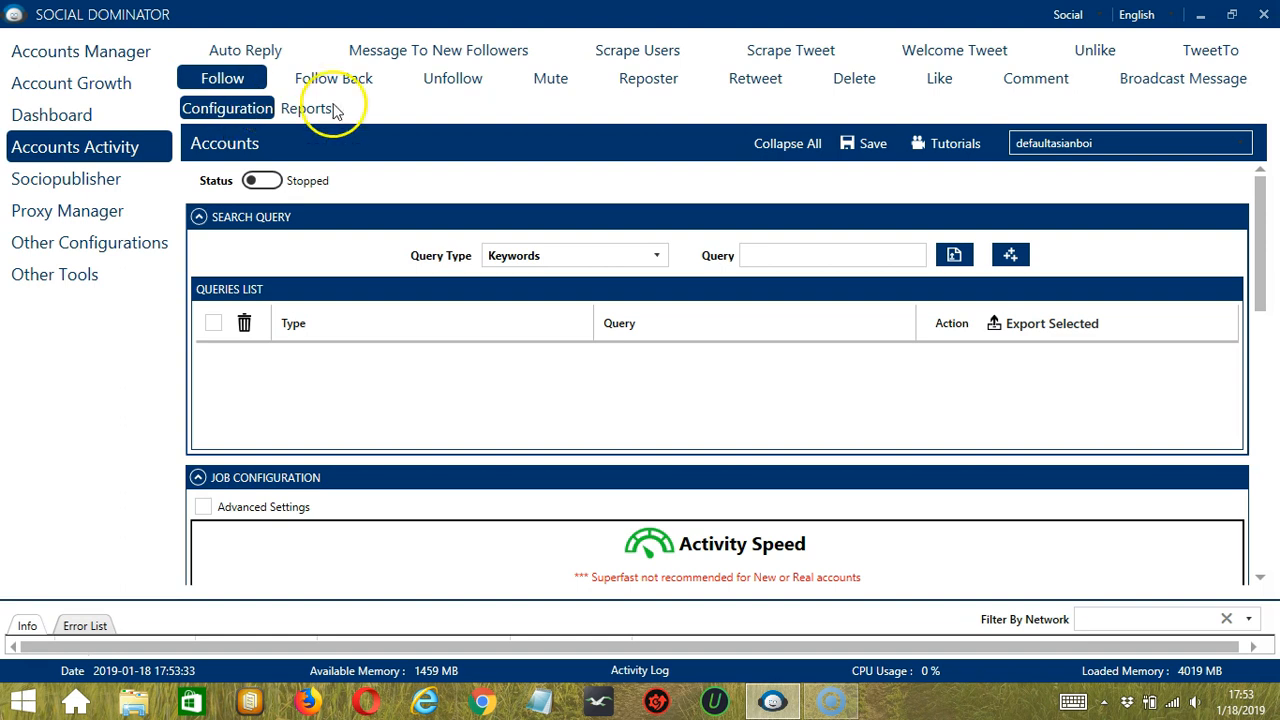
pyautogui.click(439, 78)
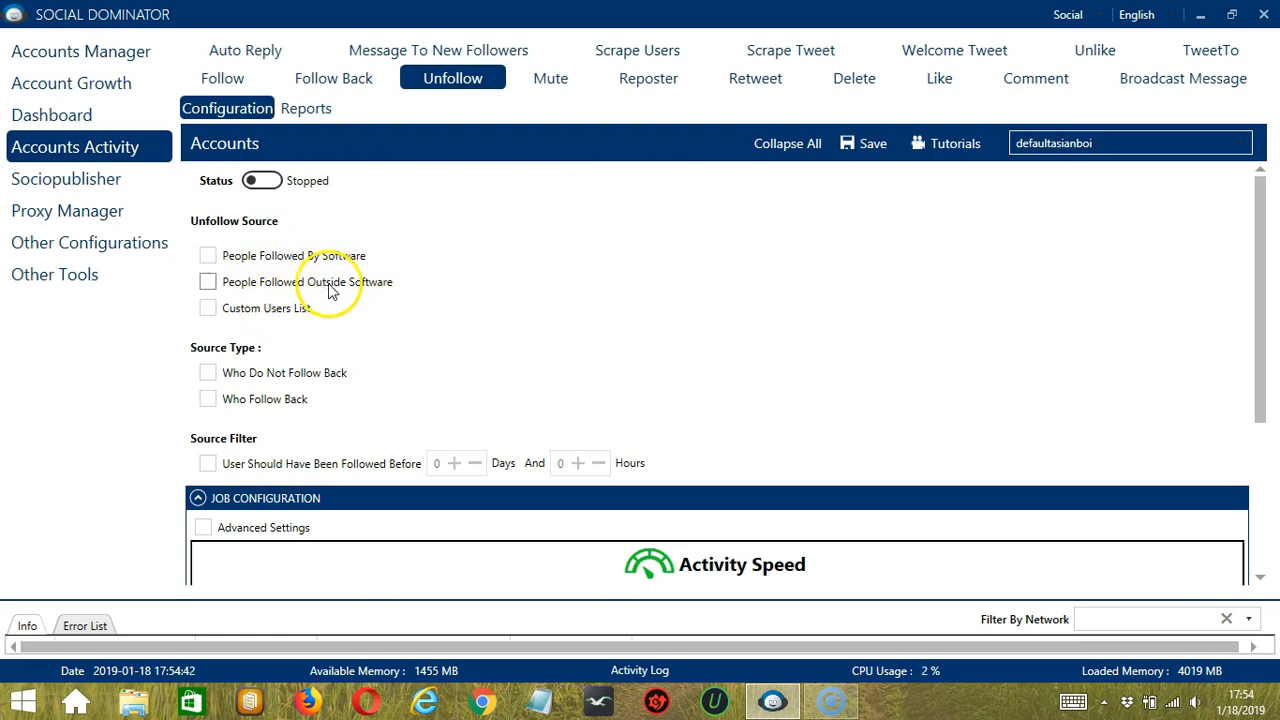
pyautogui.click(208, 310)
pyautogui.click(300, 342)
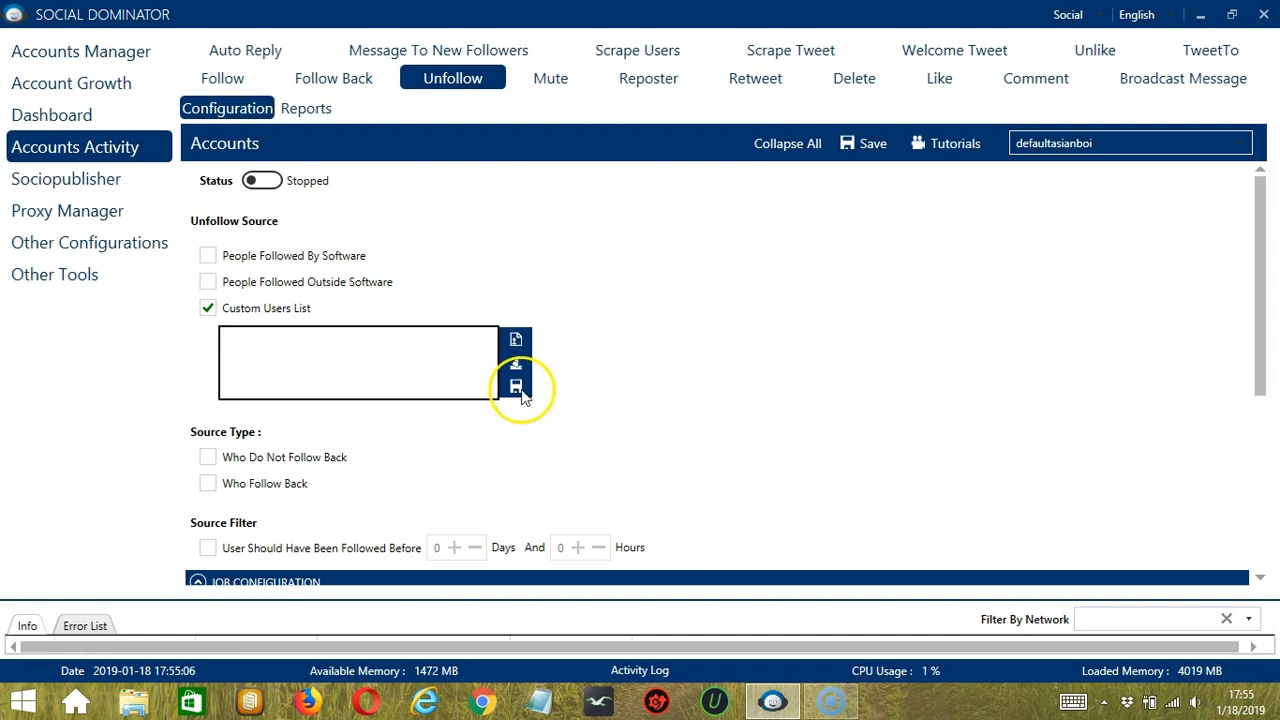
pyautogui.click(268, 306)
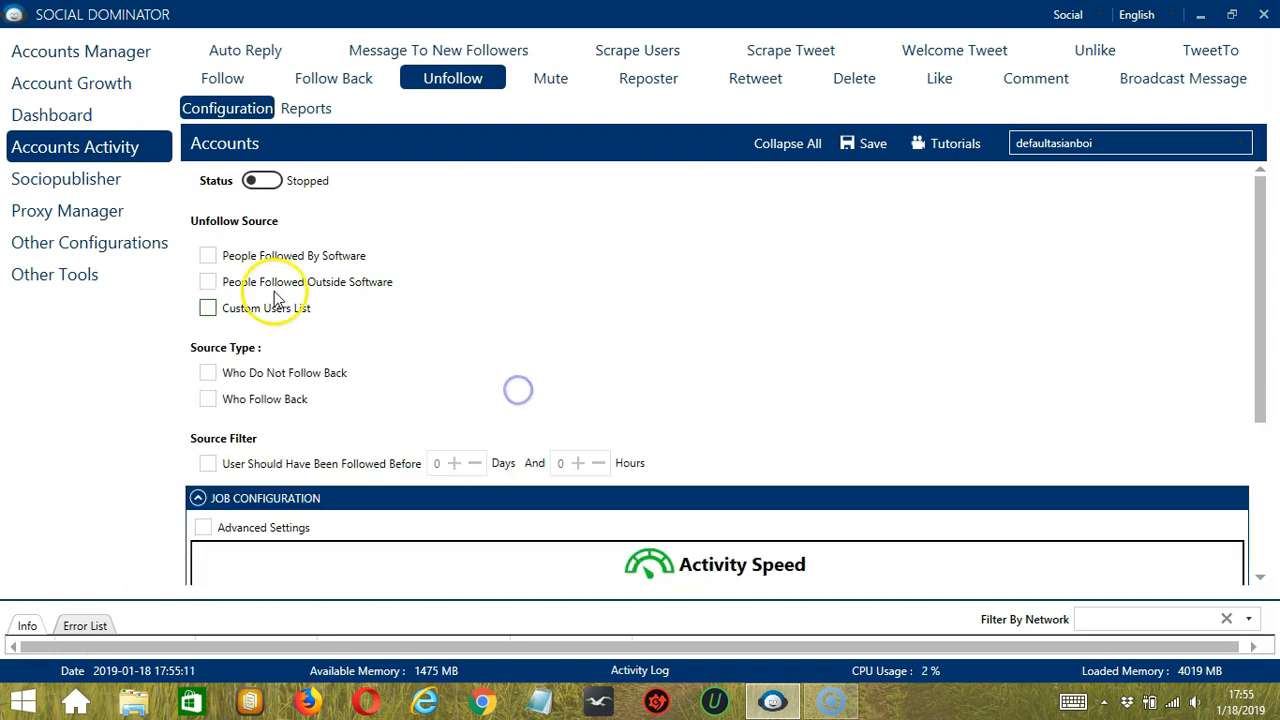
# Set the unfollow source to People Followed By Software who do not follow back, and enable the User Should Have Been Followed Before filter
pyautogui.click(208, 257)
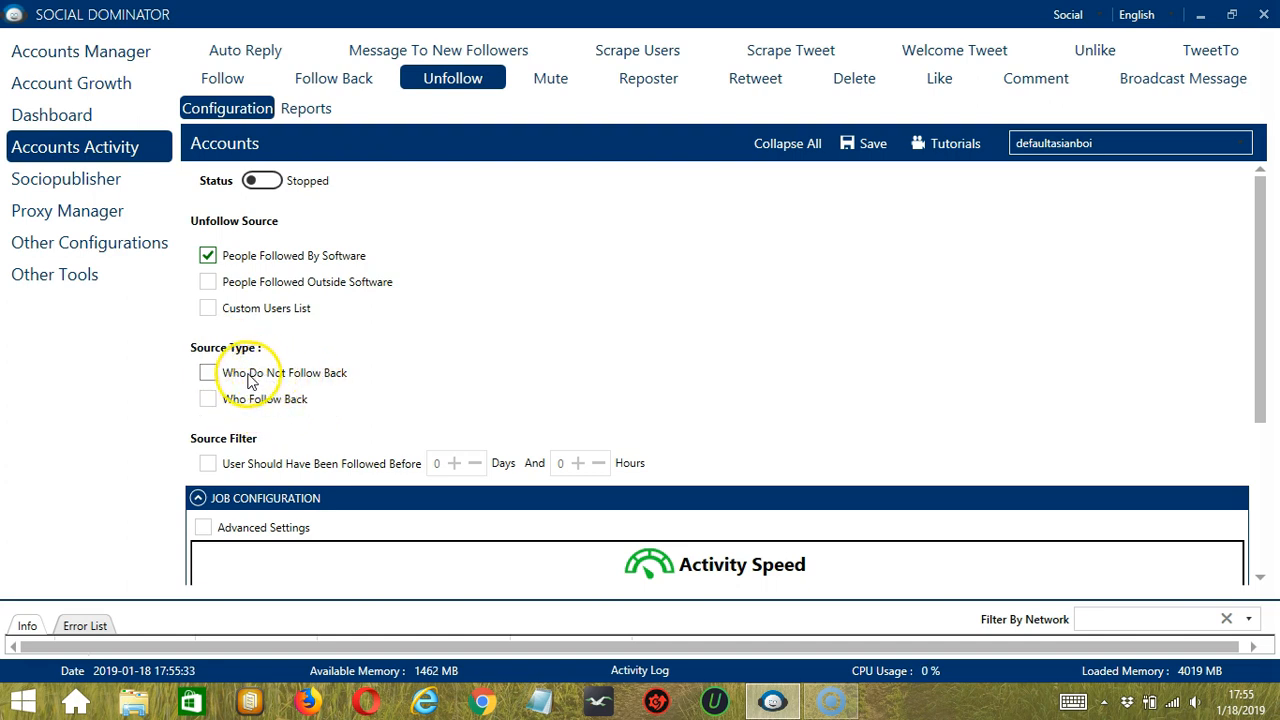
pyautogui.click(207, 373)
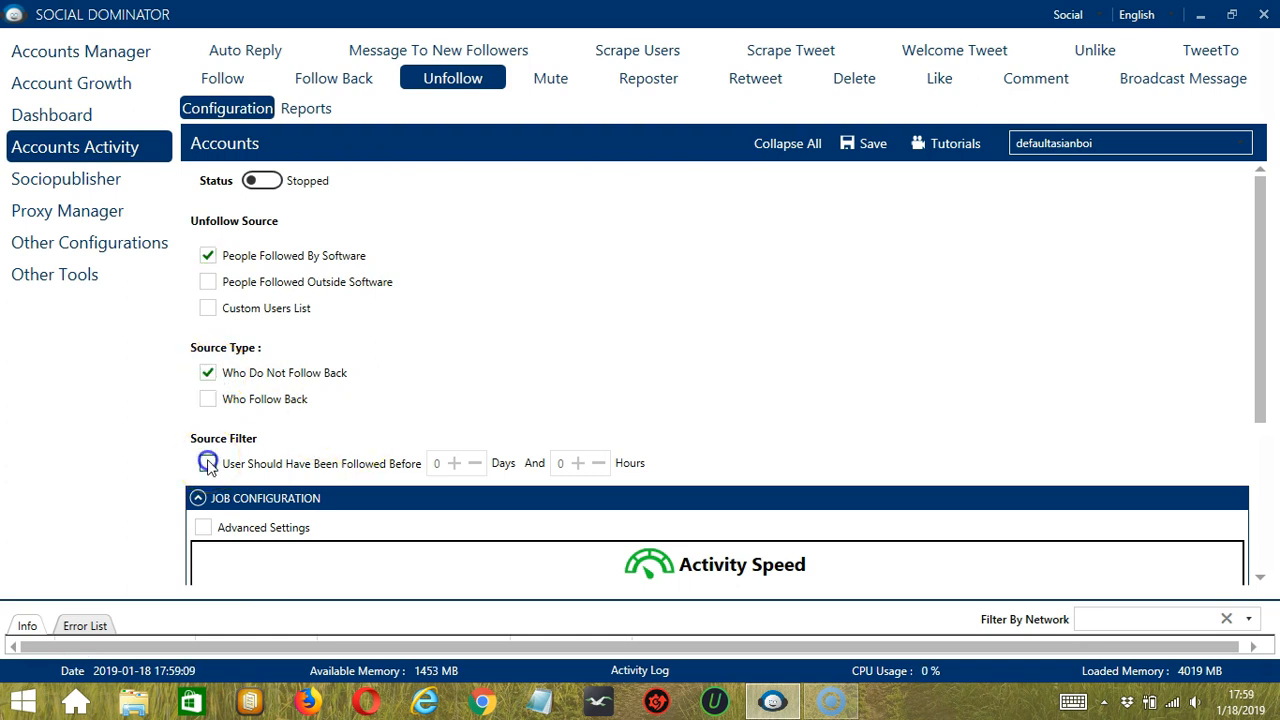
pyautogui.click(207, 463)
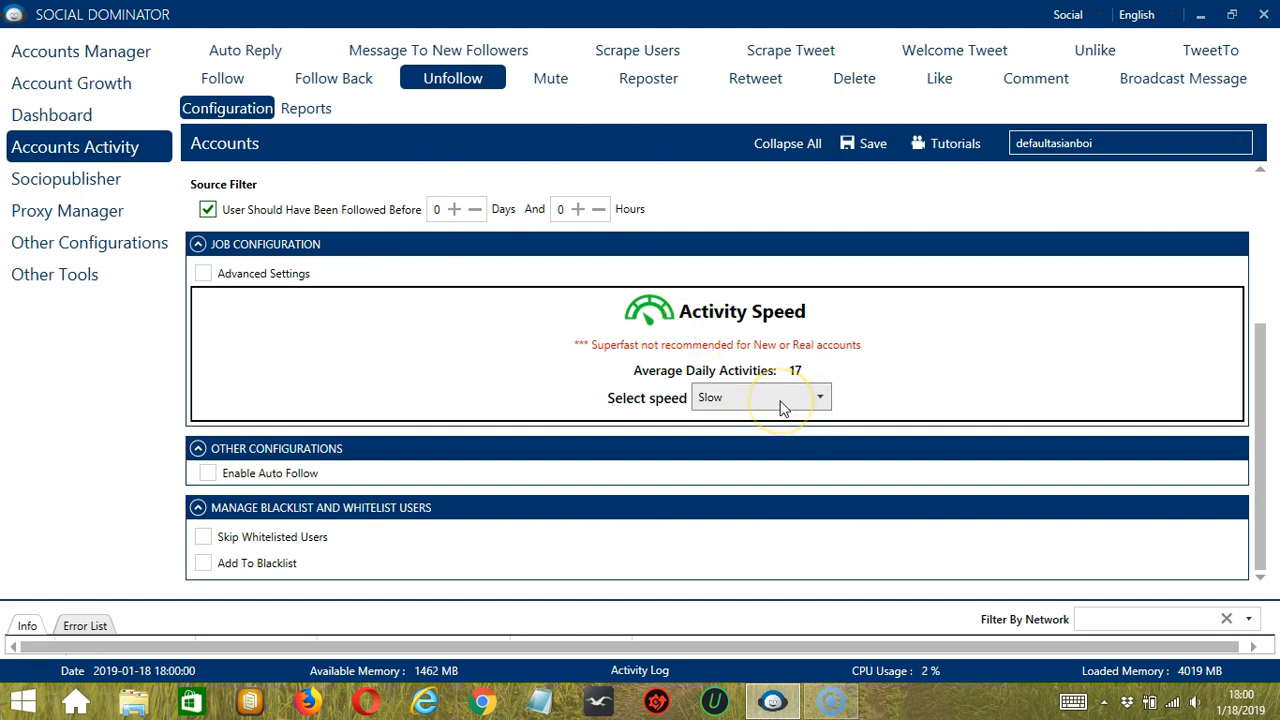
# Try the Medium and Fast activity speeds in the job configuration, ending on Superfast
pyautogui.click(820, 398)
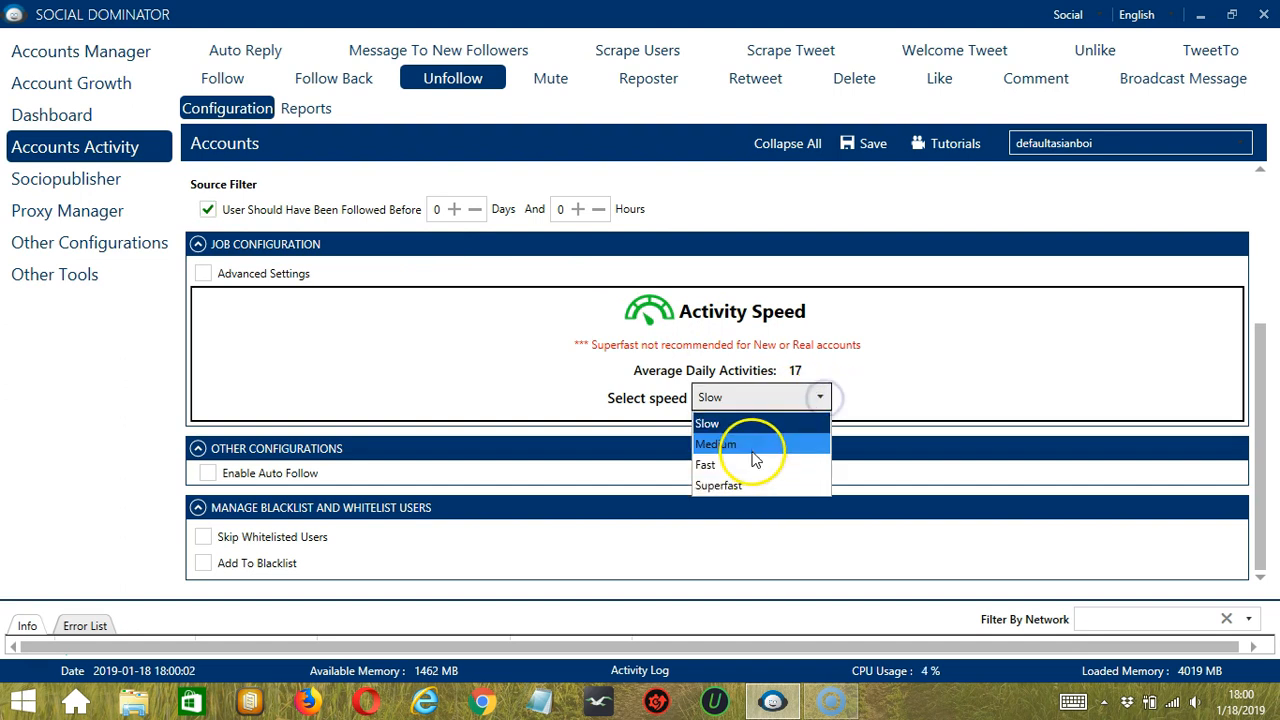
pyautogui.click(752, 446)
pyautogui.click(820, 400)
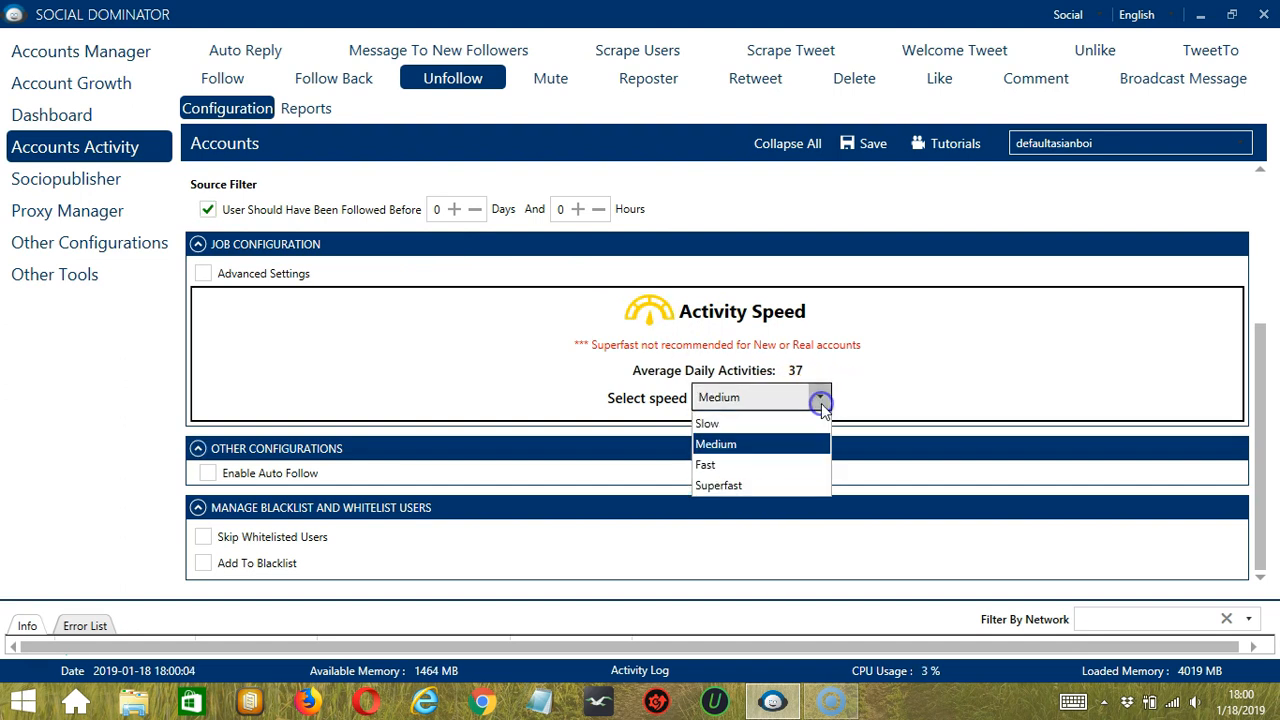
pyautogui.click(752, 466)
pyautogui.click(822, 398)
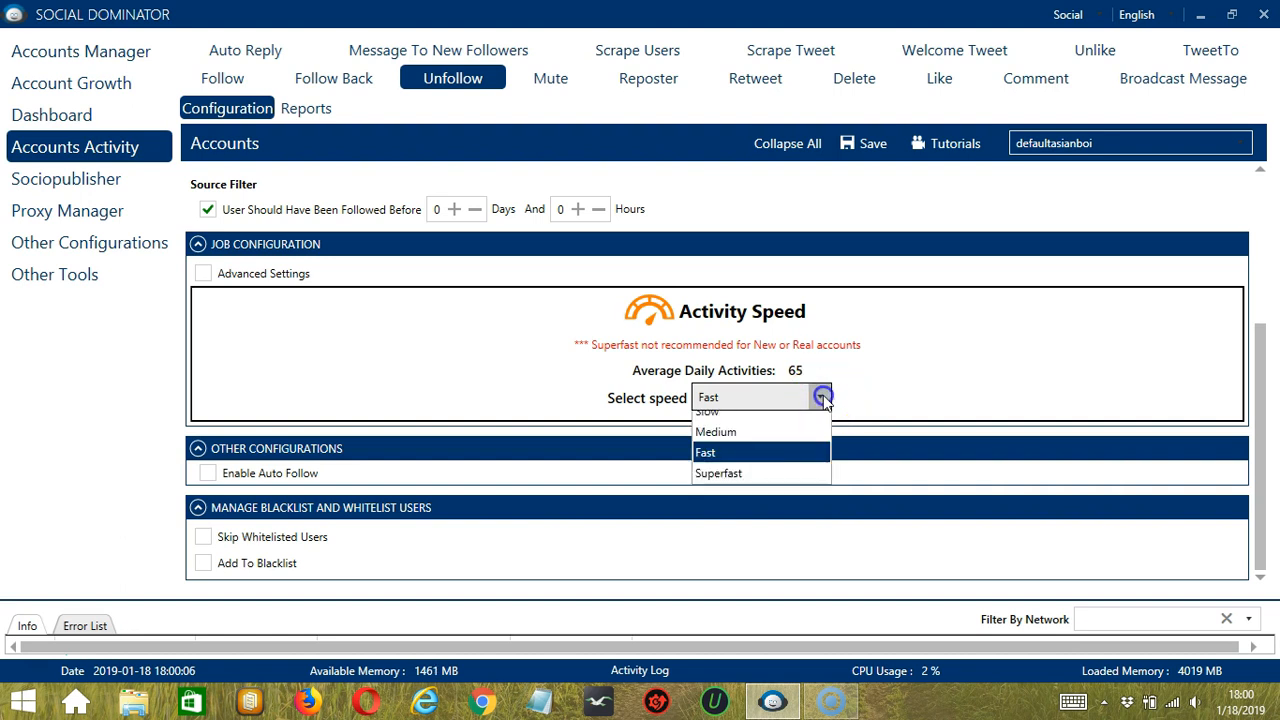
pyautogui.click(745, 486)
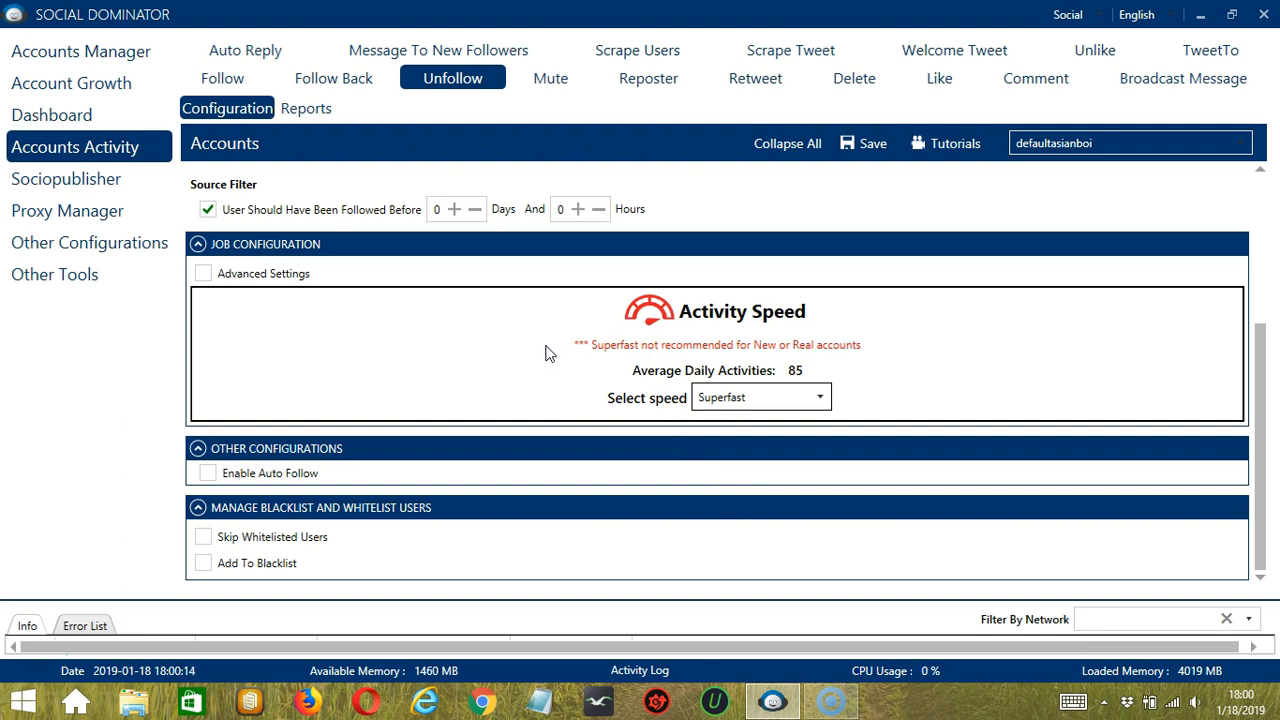
# Enable the job configuration's Advanced Settings and the option to increase the number of unfollows each day
pyautogui.click(212, 276)
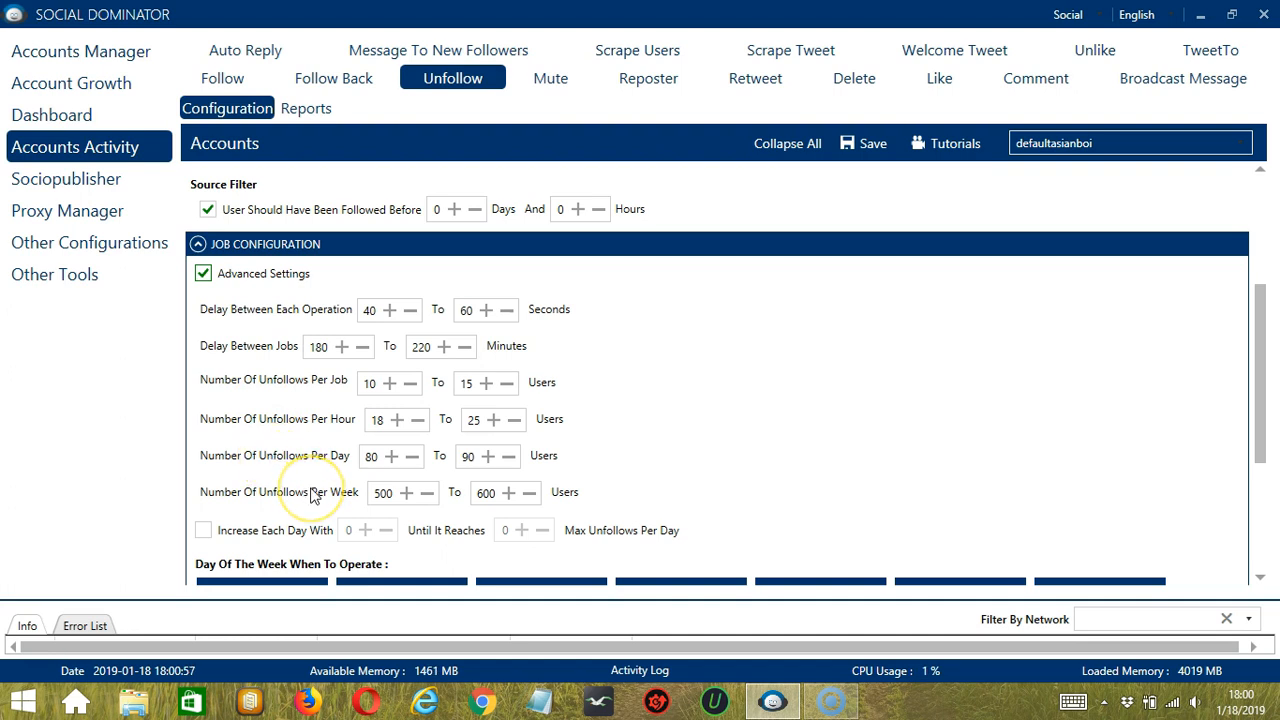
pyautogui.click(203, 530)
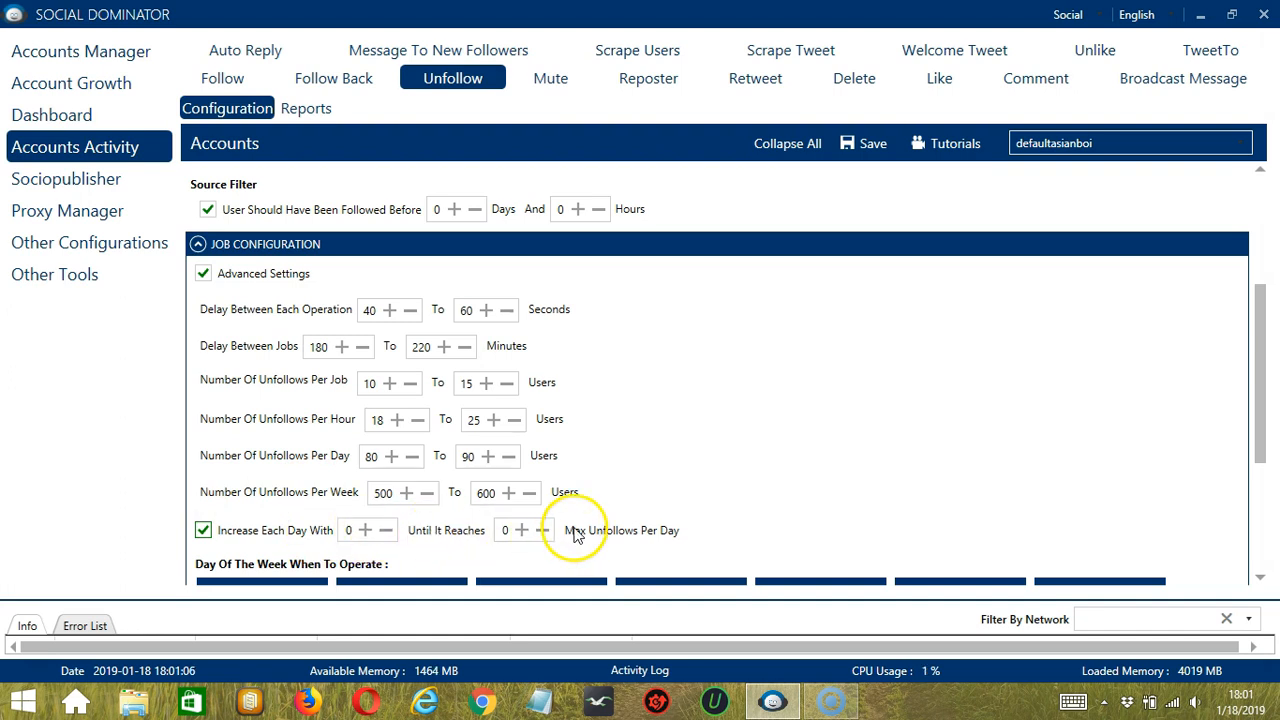
pyautogui.scroll(-5, 1273, 372)
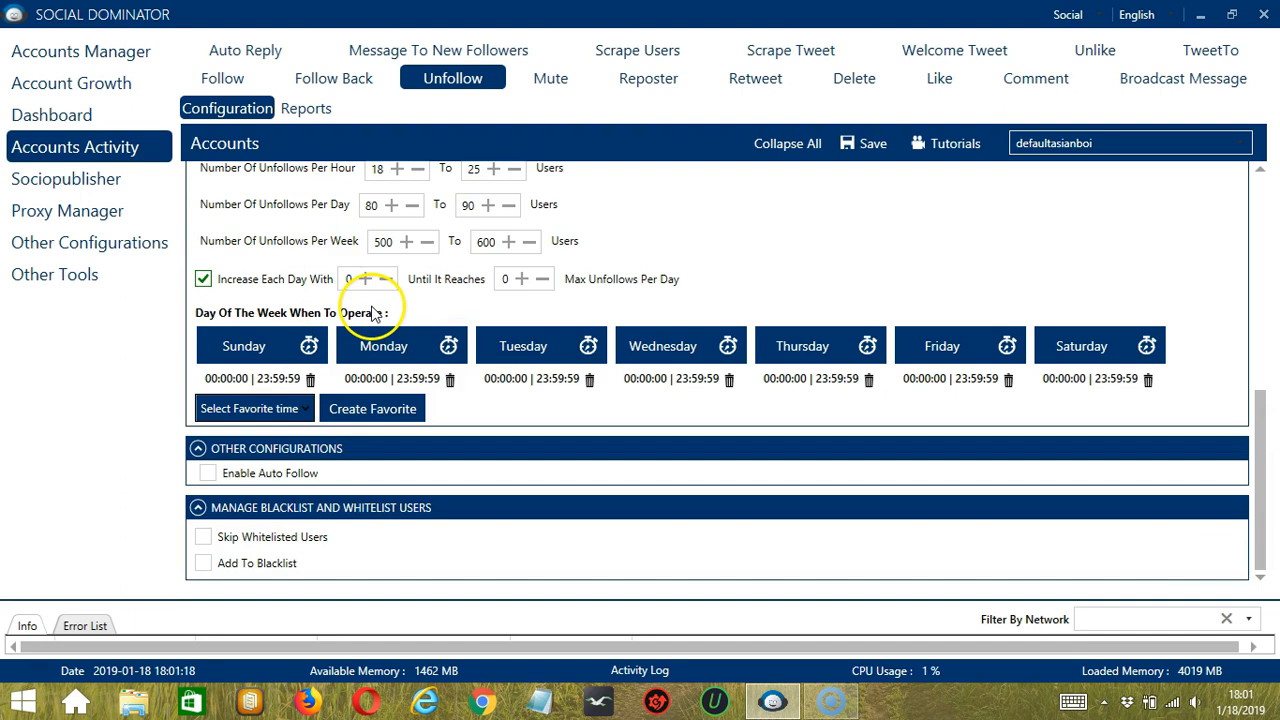
pyautogui.click(320, 304)
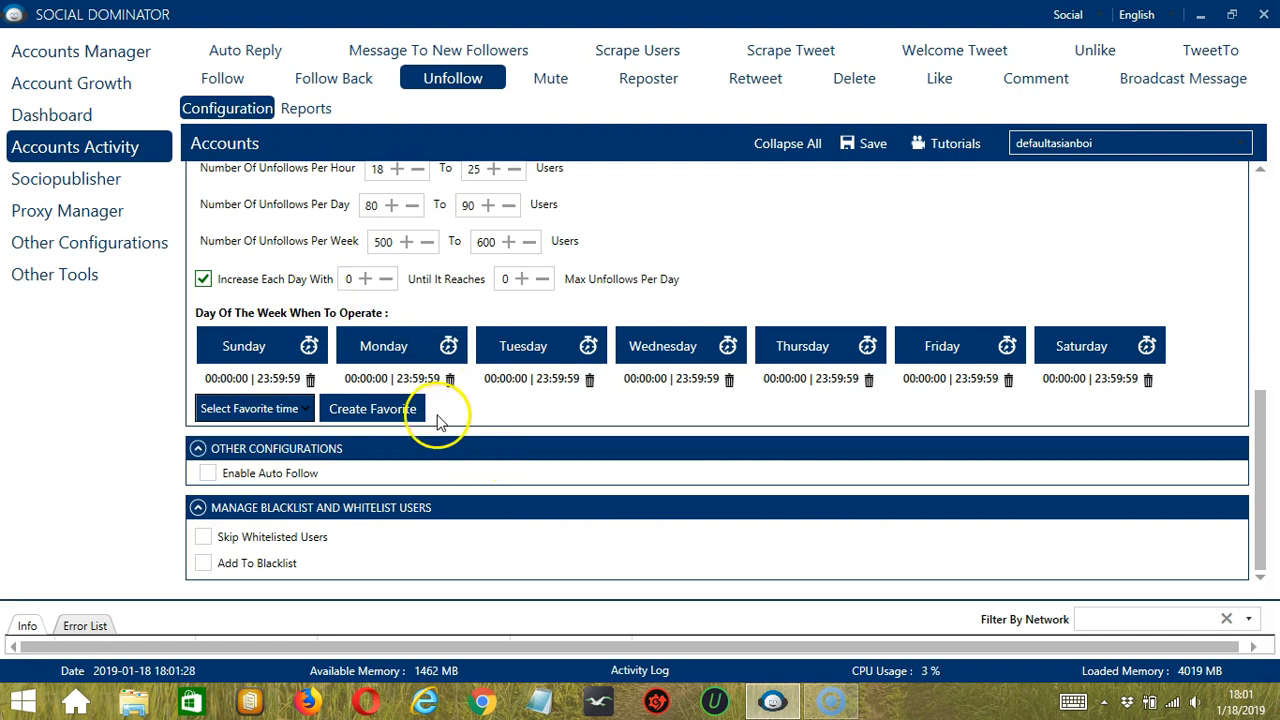
# Replace Monday's all-day operating interval with one running from 12:00:00 AM to 1:59:59 AM
pyautogui.click(443, 376)
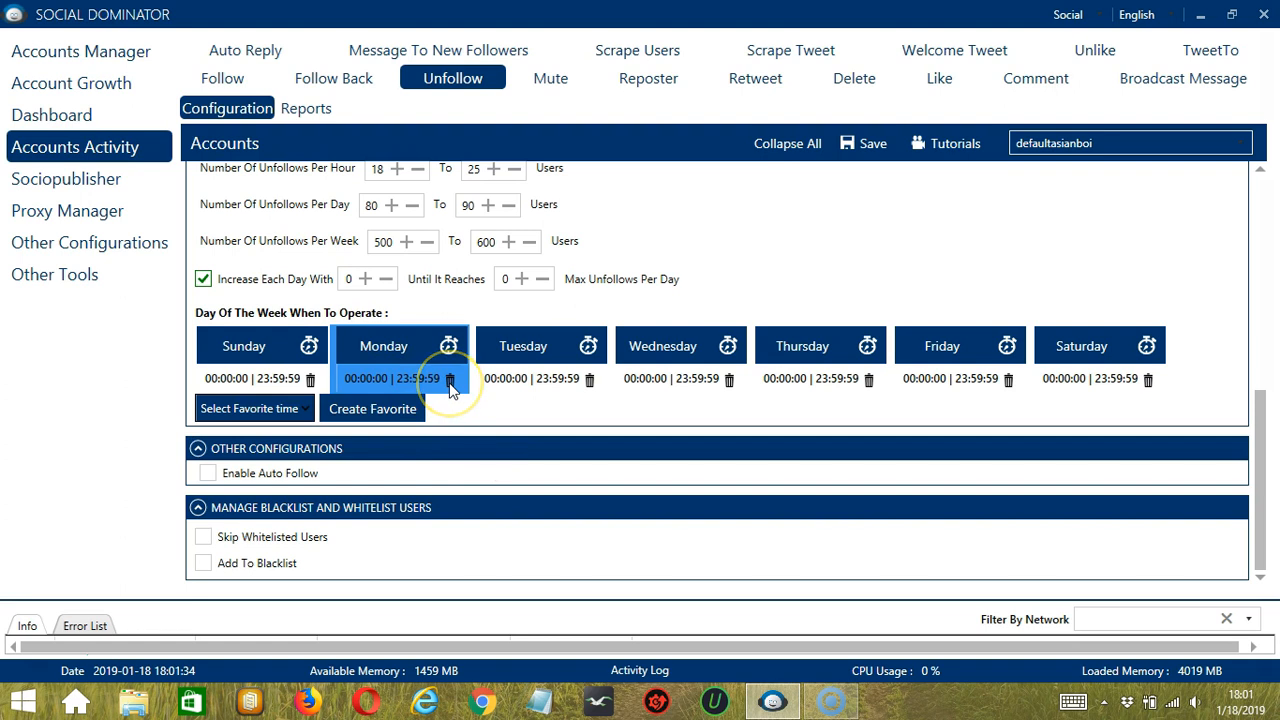
pyautogui.click(450, 384)
pyautogui.click(394, 349)
pyautogui.click(392, 350)
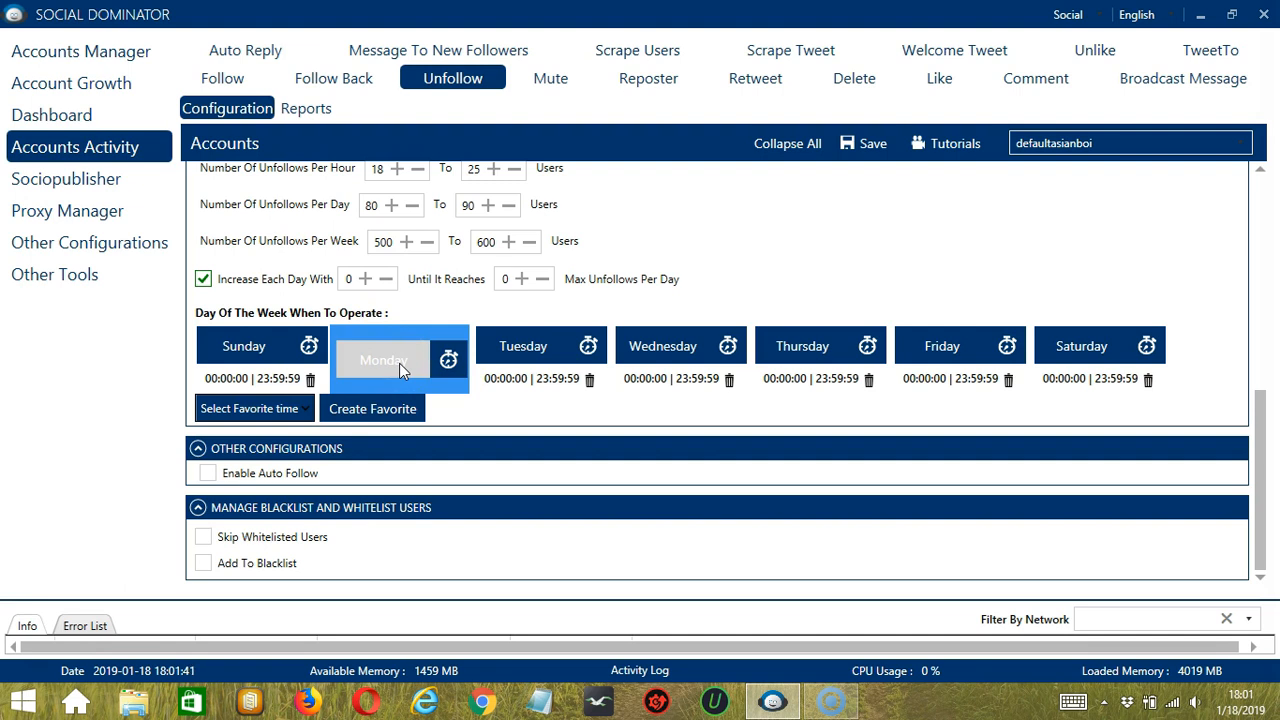
pyautogui.click(399, 363)
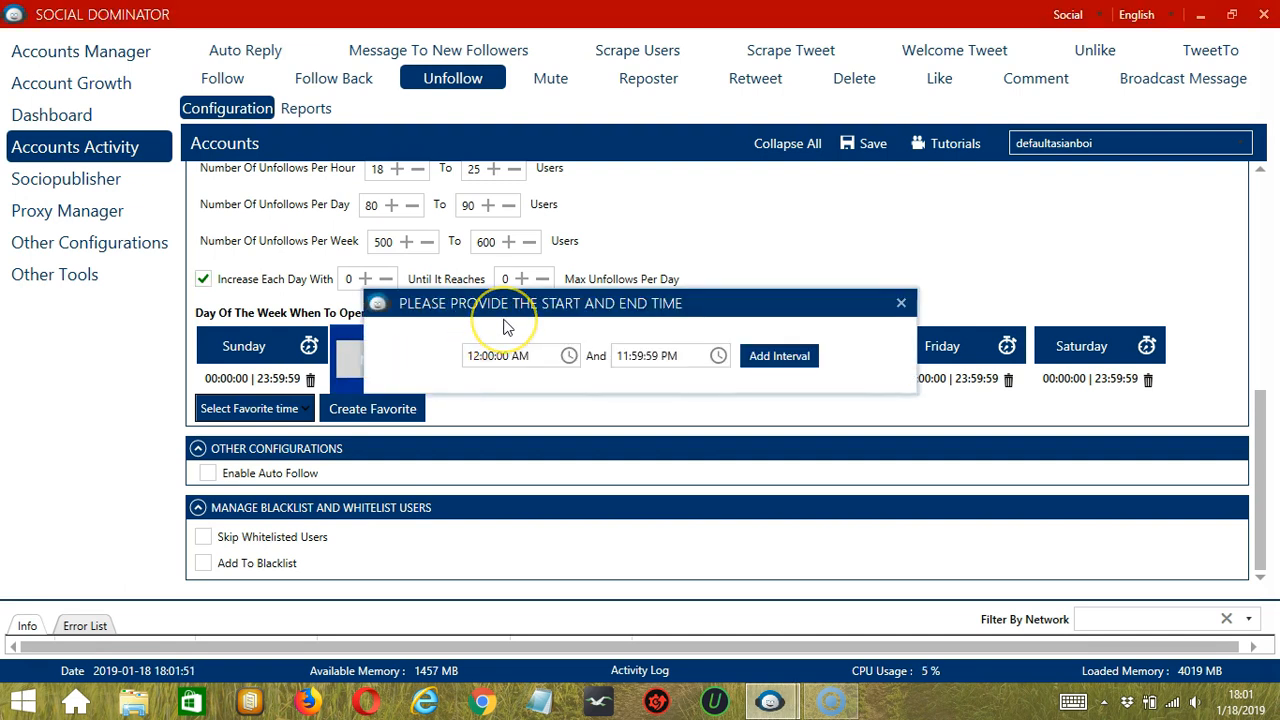
pyautogui.click(623, 356)
pyautogui.press('BackSpace')
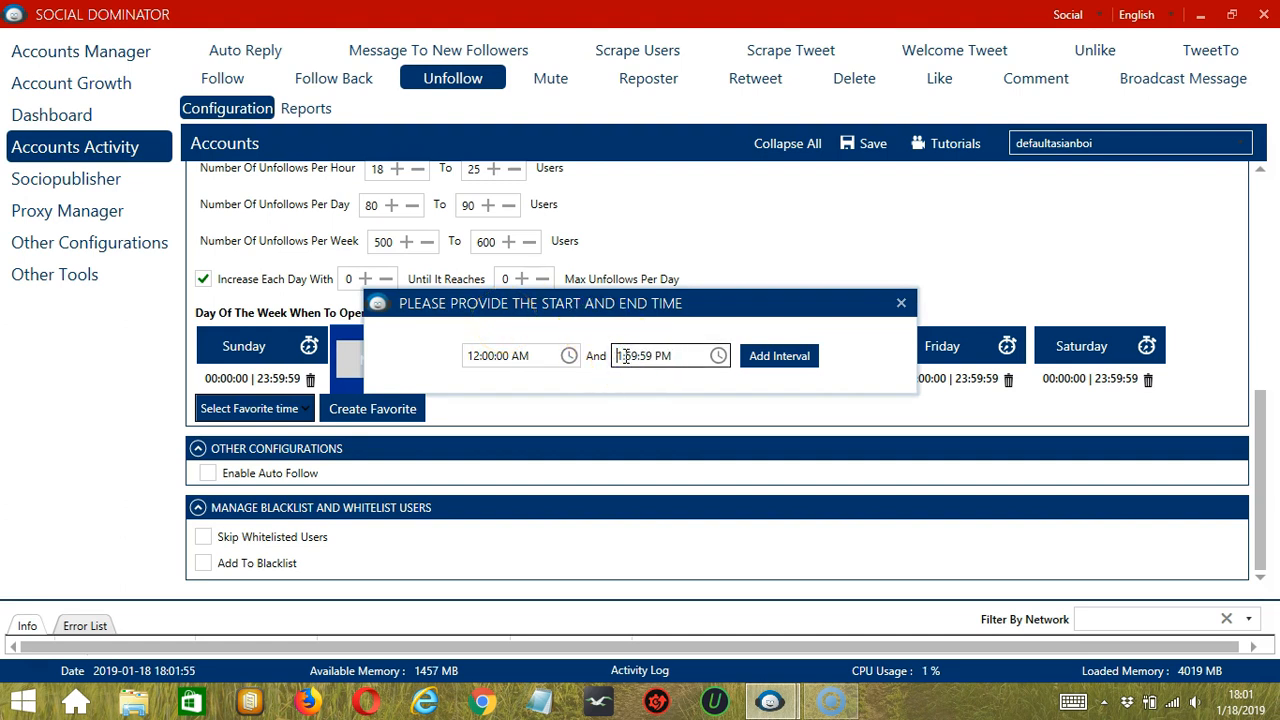
pyautogui.write('A')
pyautogui.click(779, 356)
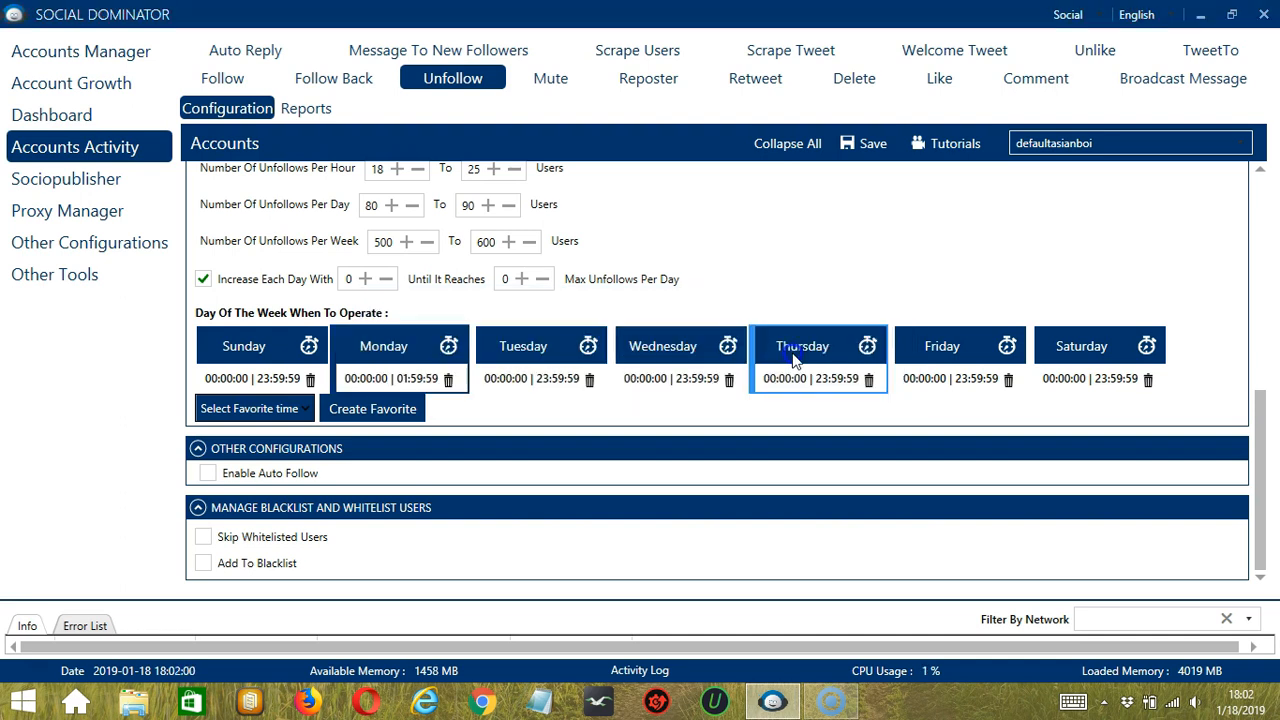
# Add a second Monday operating interval from 2:00:00 AM to 11:59:59 PM
pyautogui.click(397, 347)
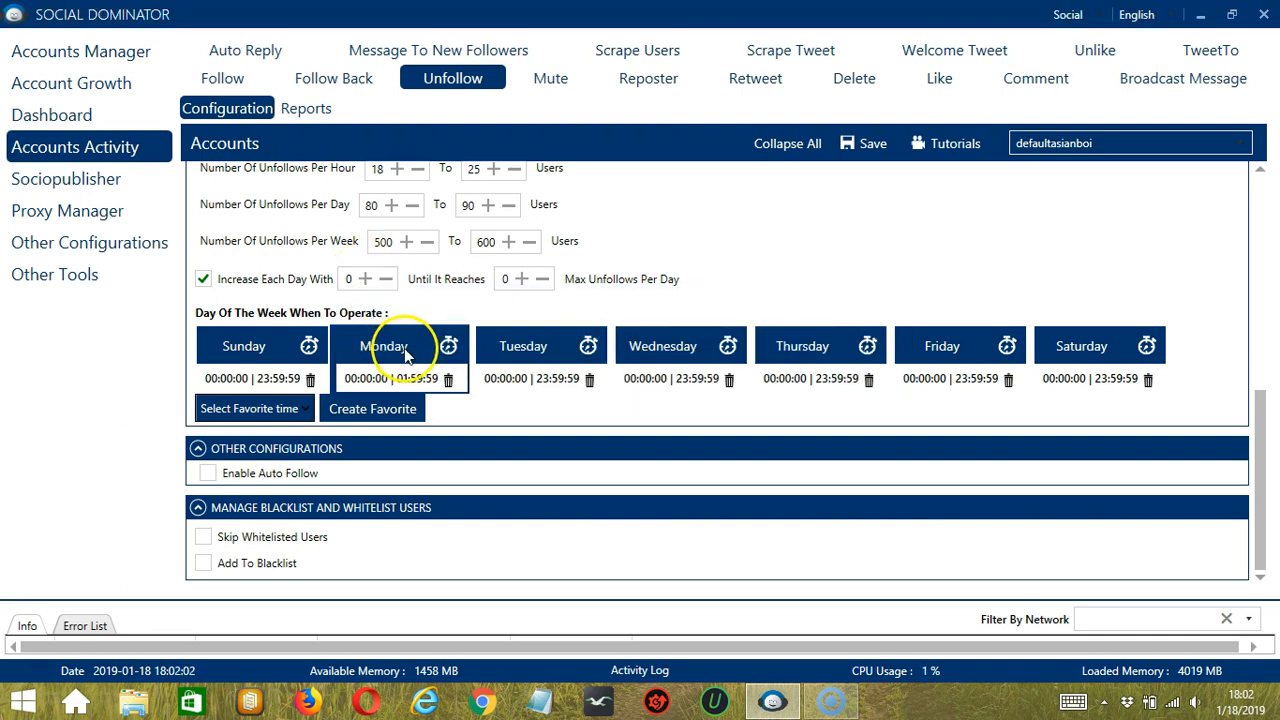
pyautogui.click(473, 357)
pyautogui.write('2:00:00 AM')
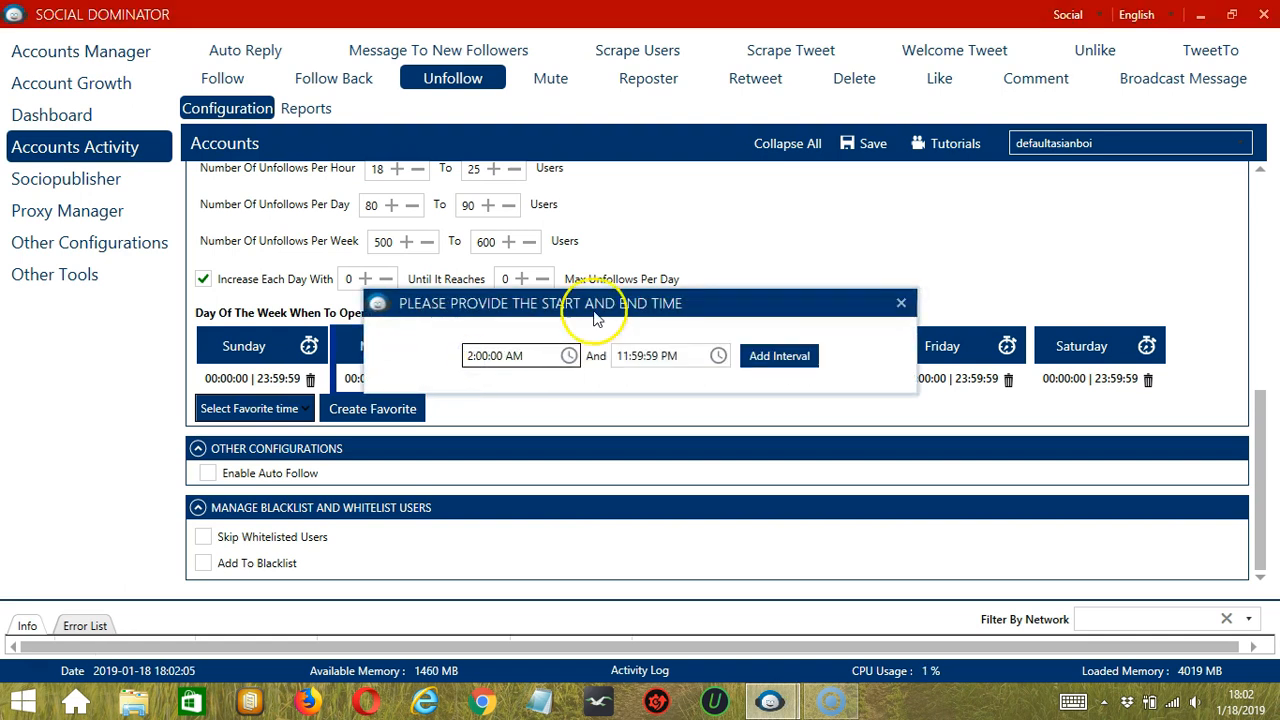
pyautogui.click(790, 357)
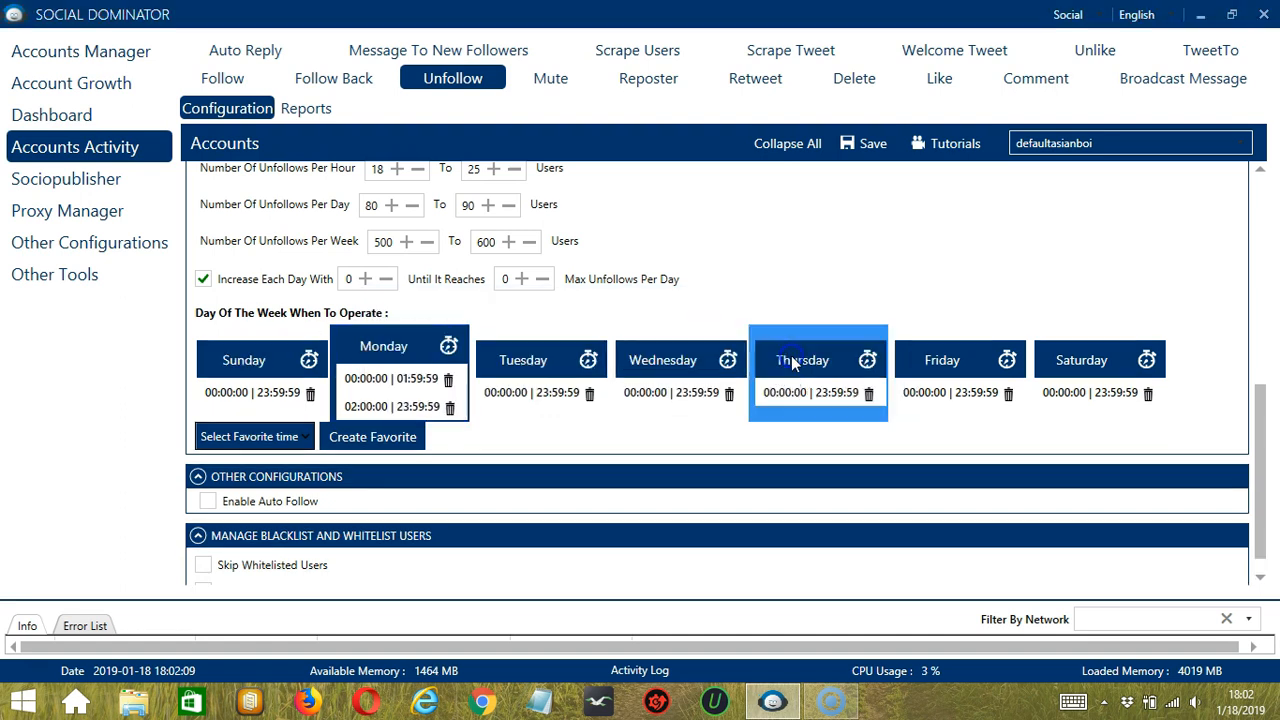
pyautogui.click(405, 380)
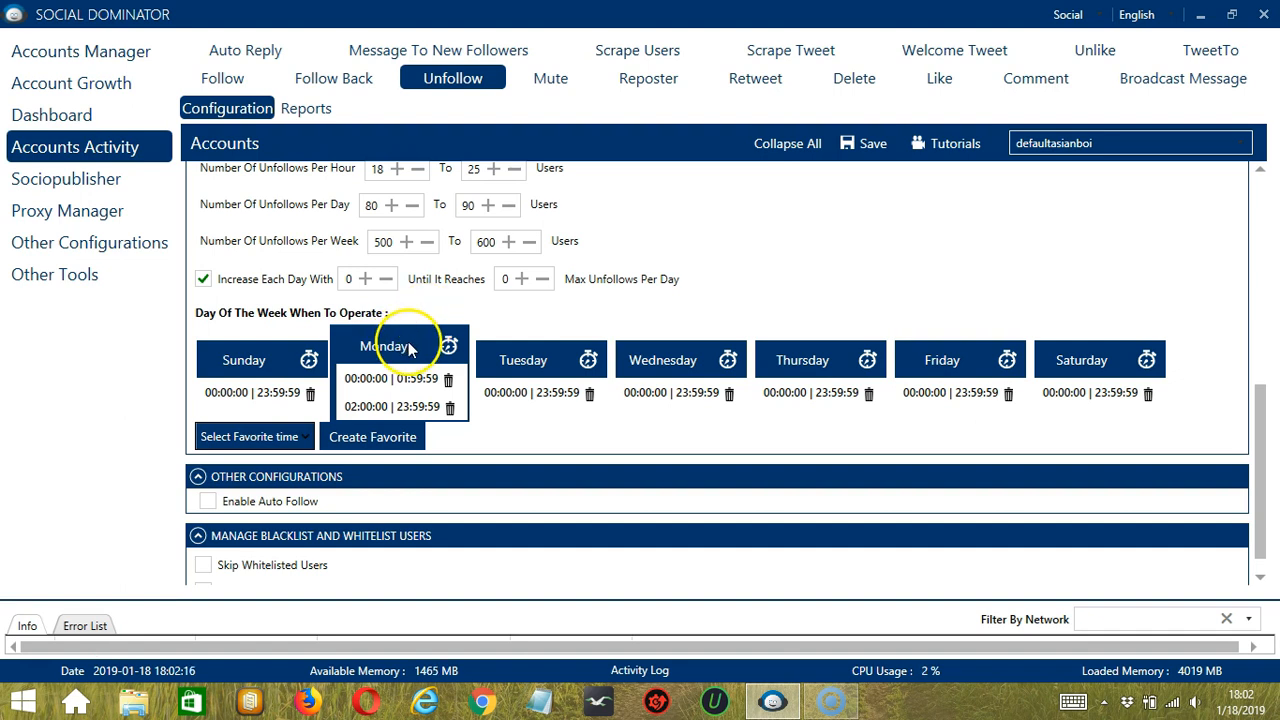
# Save the weekly schedule as a favorite time named "Twitter Unfollow"
pyautogui.click(377, 444)
pyautogui.write('T')
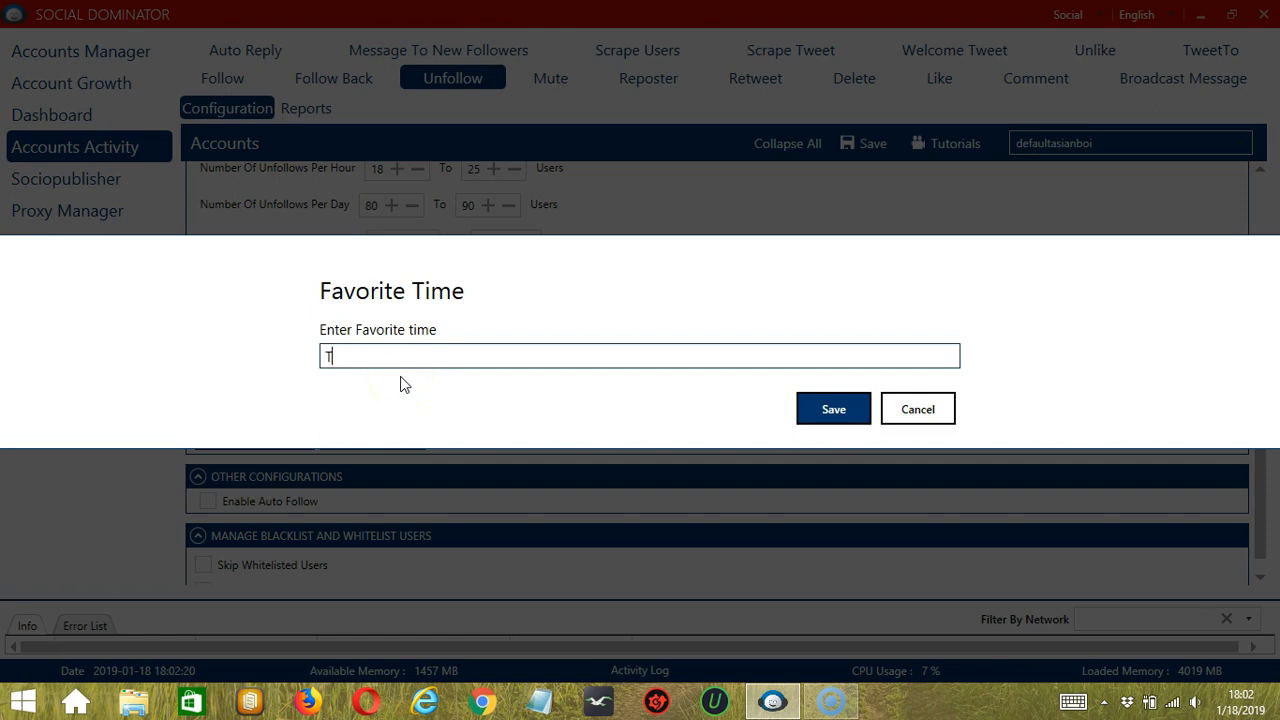
pyautogui.write('witter Unfollow')
pyautogui.click(830, 418)
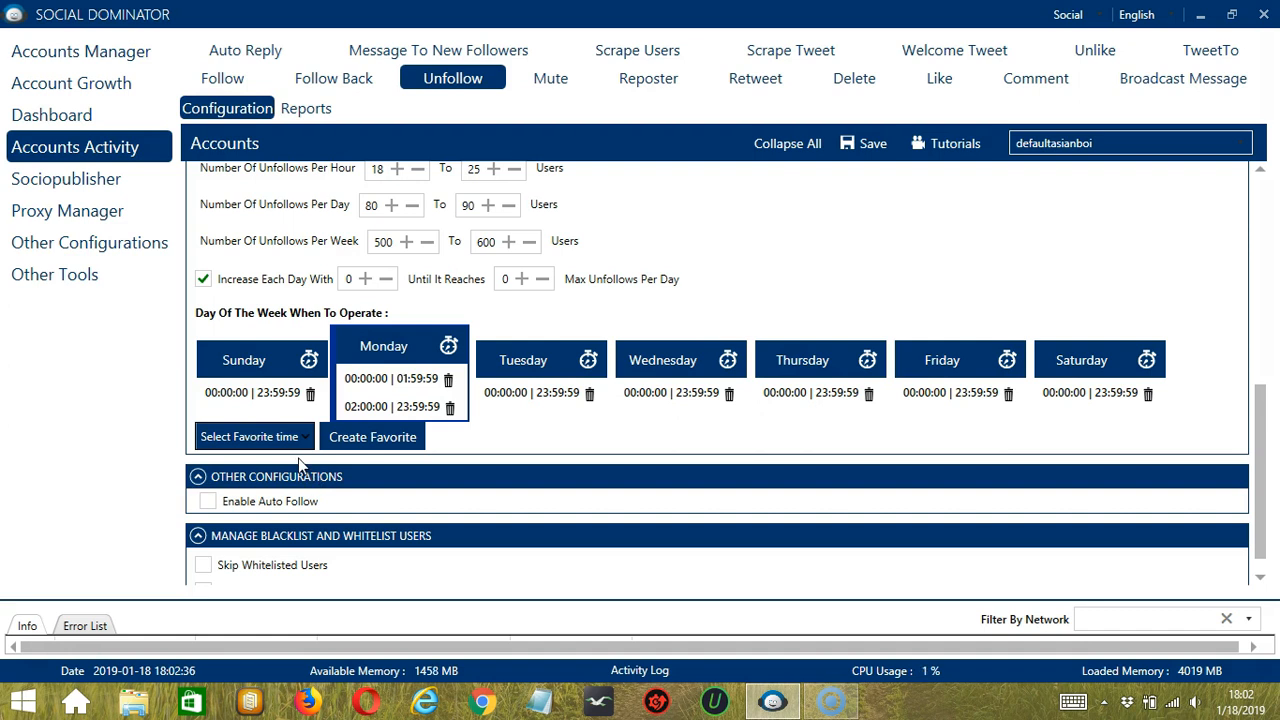
# Look through the saved favorite times and leave the list without applying one
pyautogui.click(284, 437)
pyautogui.scroll(-1, 248, 270)
pyautogui.scroll(-5, 249, 270)
pyautogui.click(249, 395)
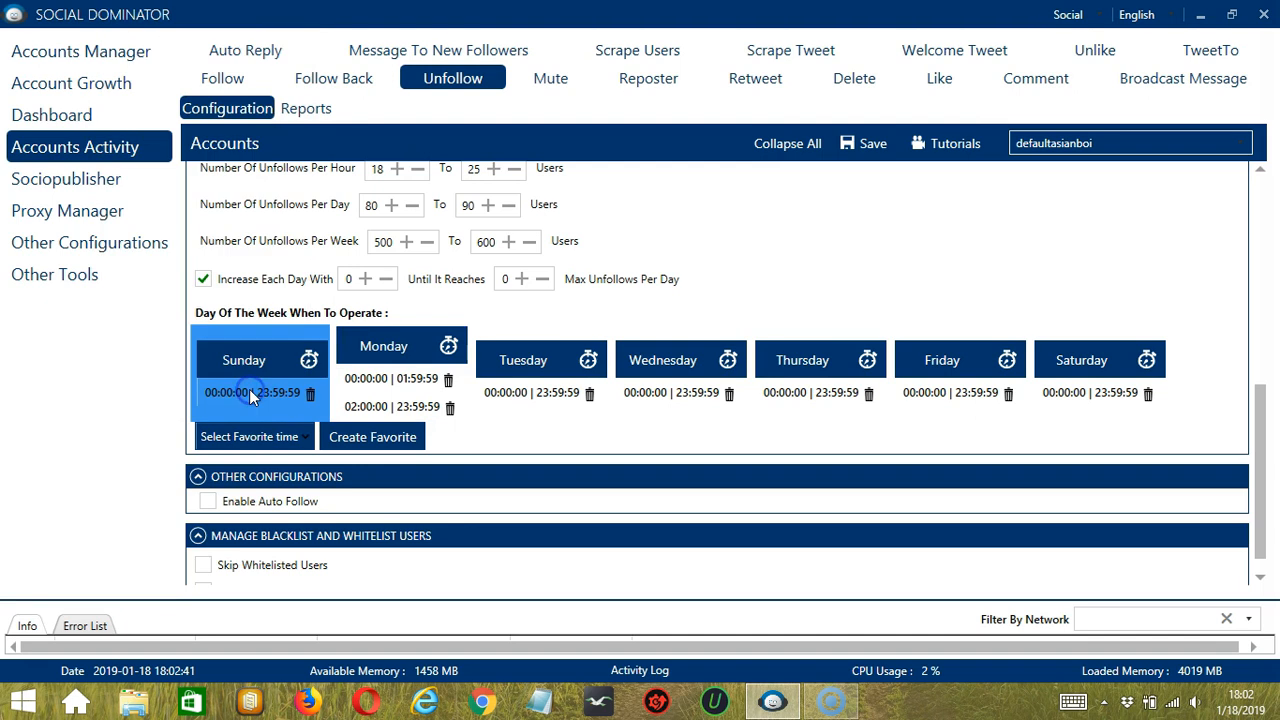
# Enable Auto Follow, and turn on Skip Whitelisted Users and Add To Blacklist for the unfollow activity
pyautogui.scroll(-1, 346, 433)
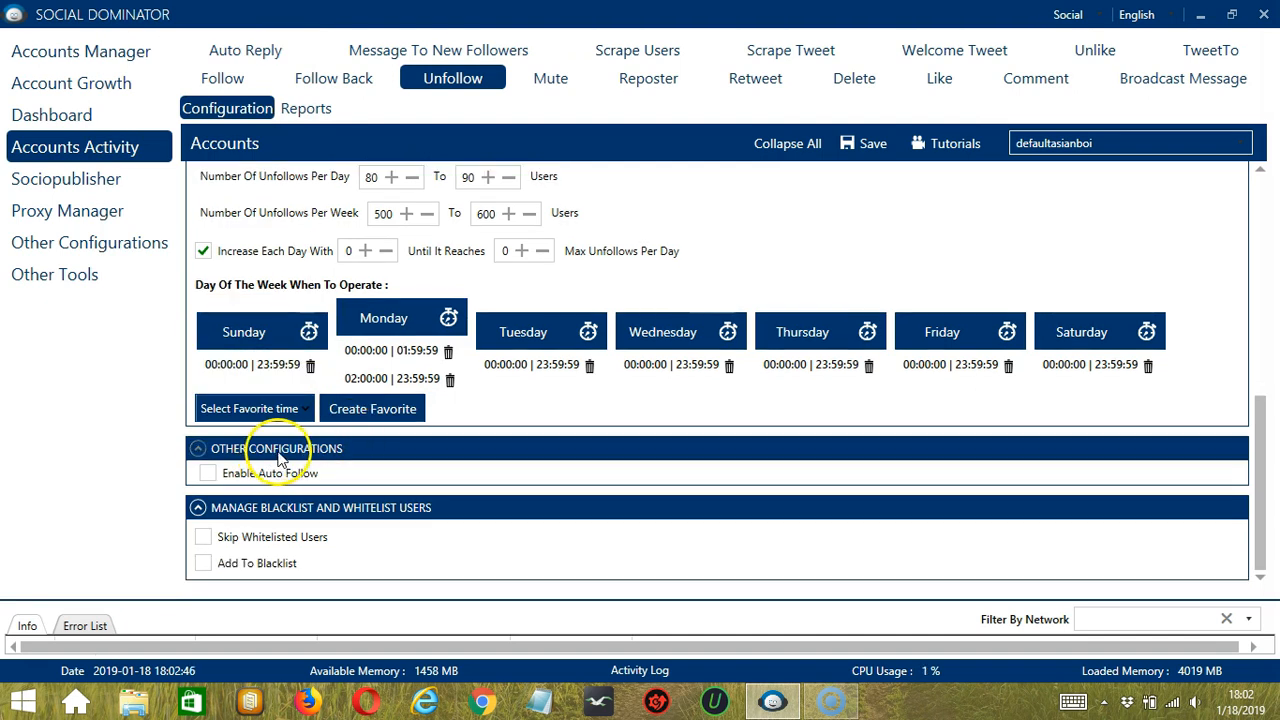
pyautogui.click(209, 474)
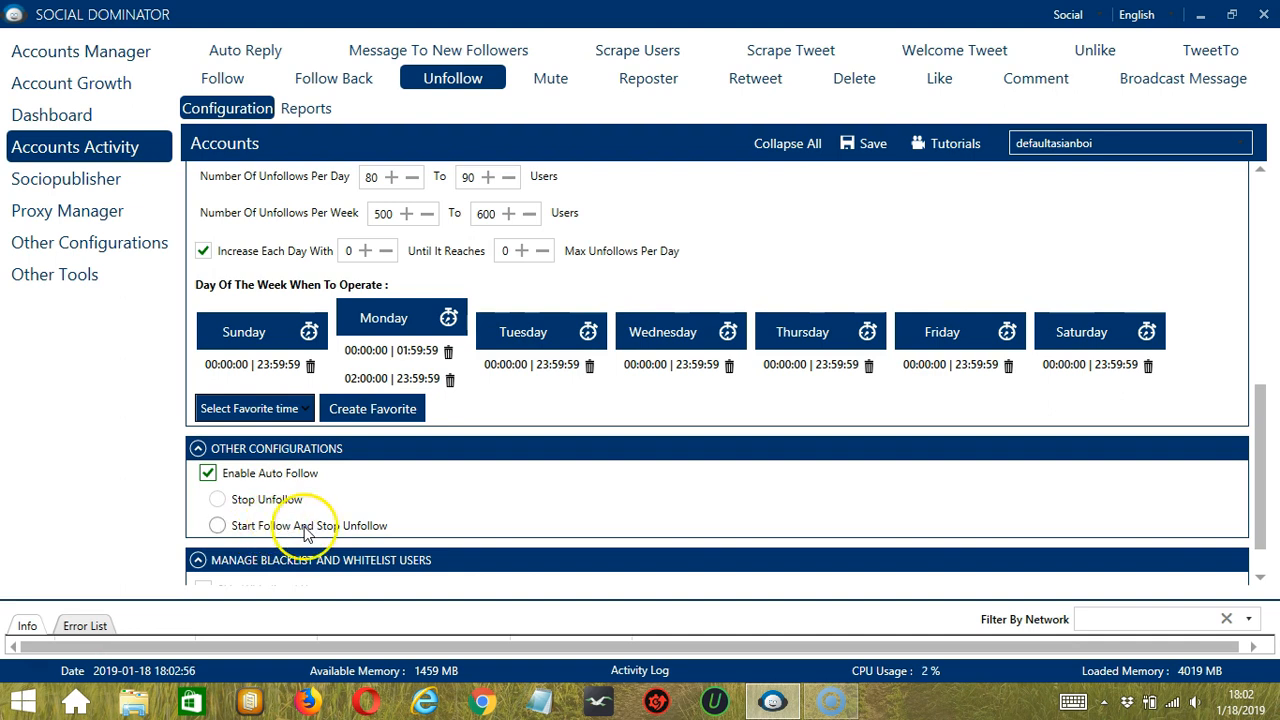
pyautogui.scroll(-1, 699, 455)
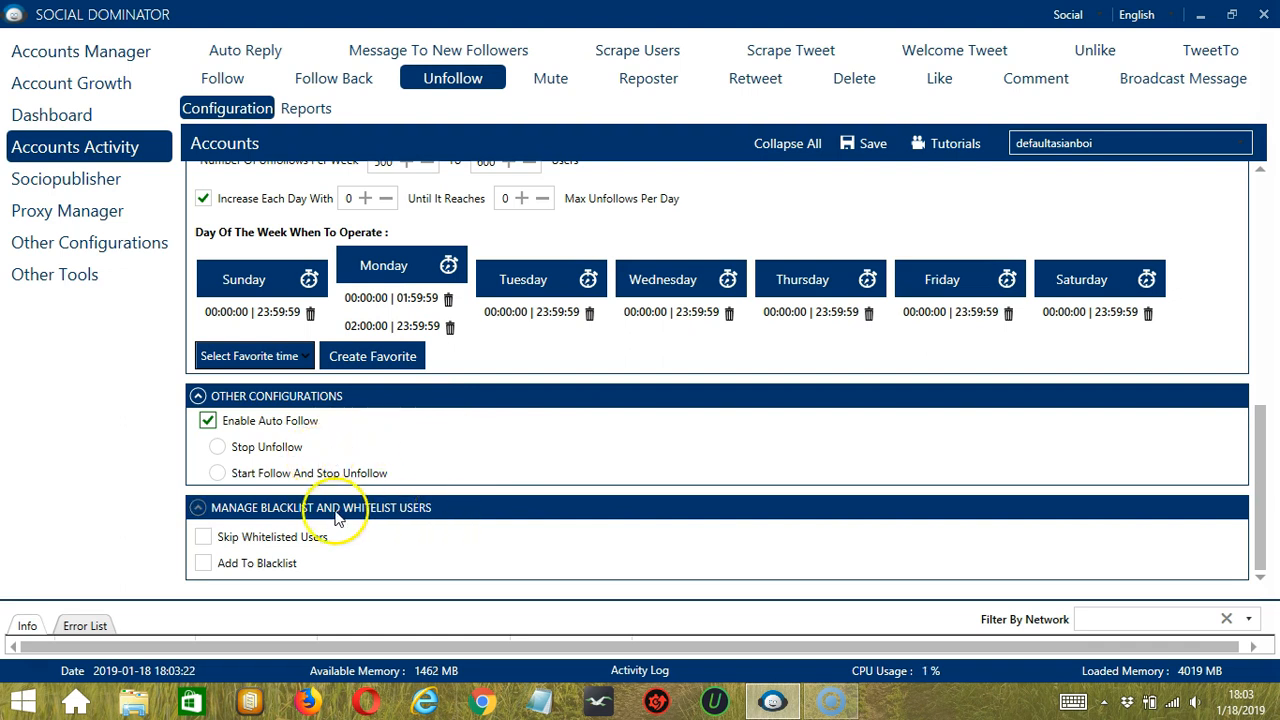
pyautogui.click(203, 537)
pyautogui.scroll(-1, 405, 527)
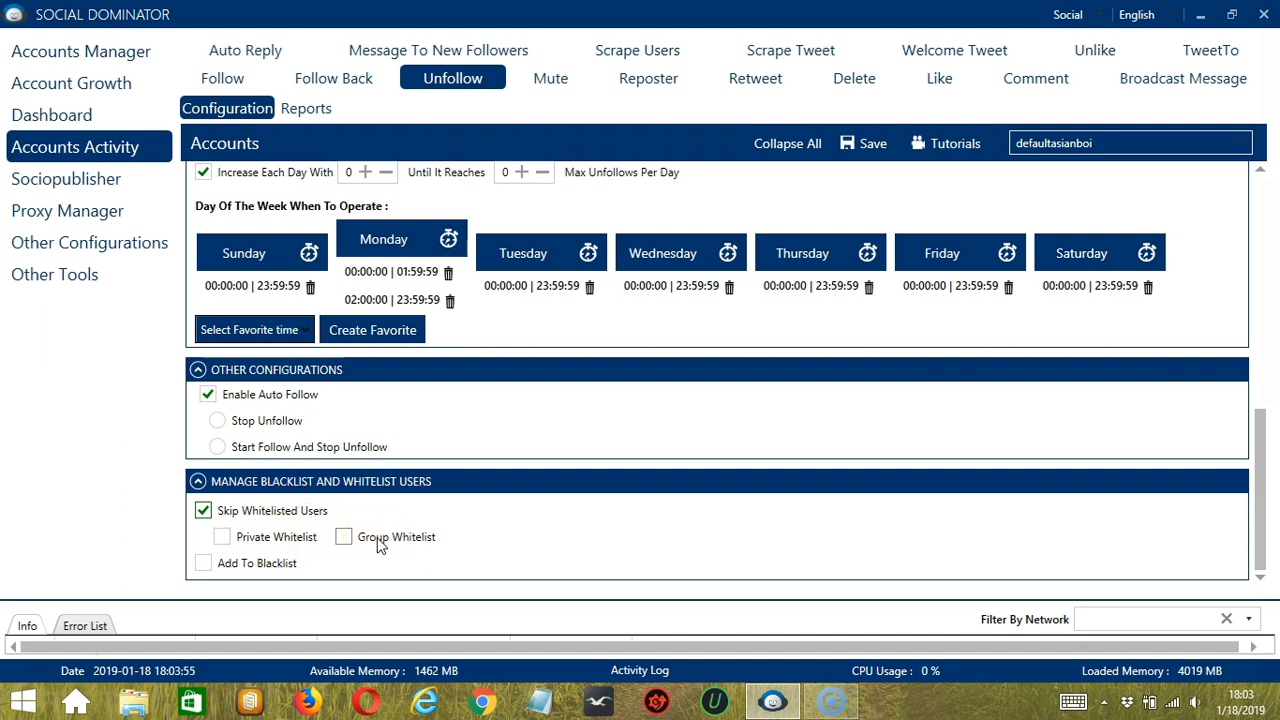
pyautogui.click(203, 563)
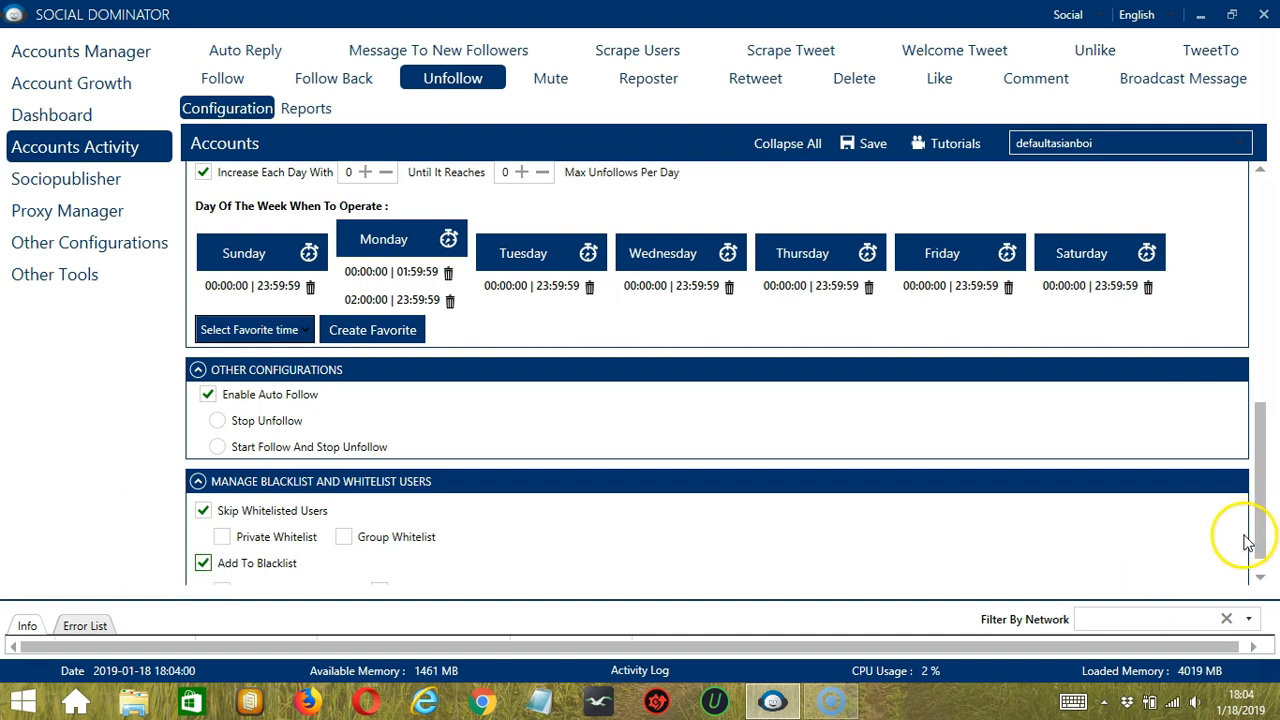
pyautogui.click(1260, 580)
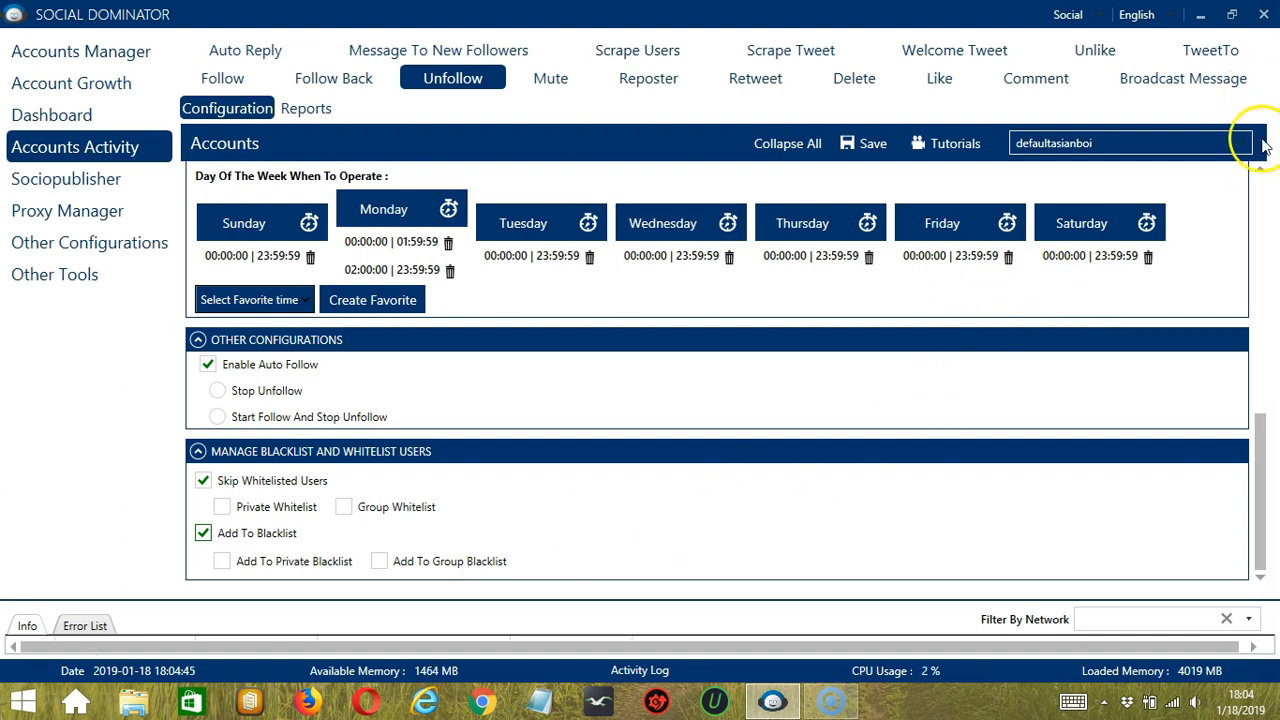
# Save the Unfollow configuration and dismiss the confirmation
pyautogui.scroll(10, 1265, 187)
pyautogui.click(849, 145)
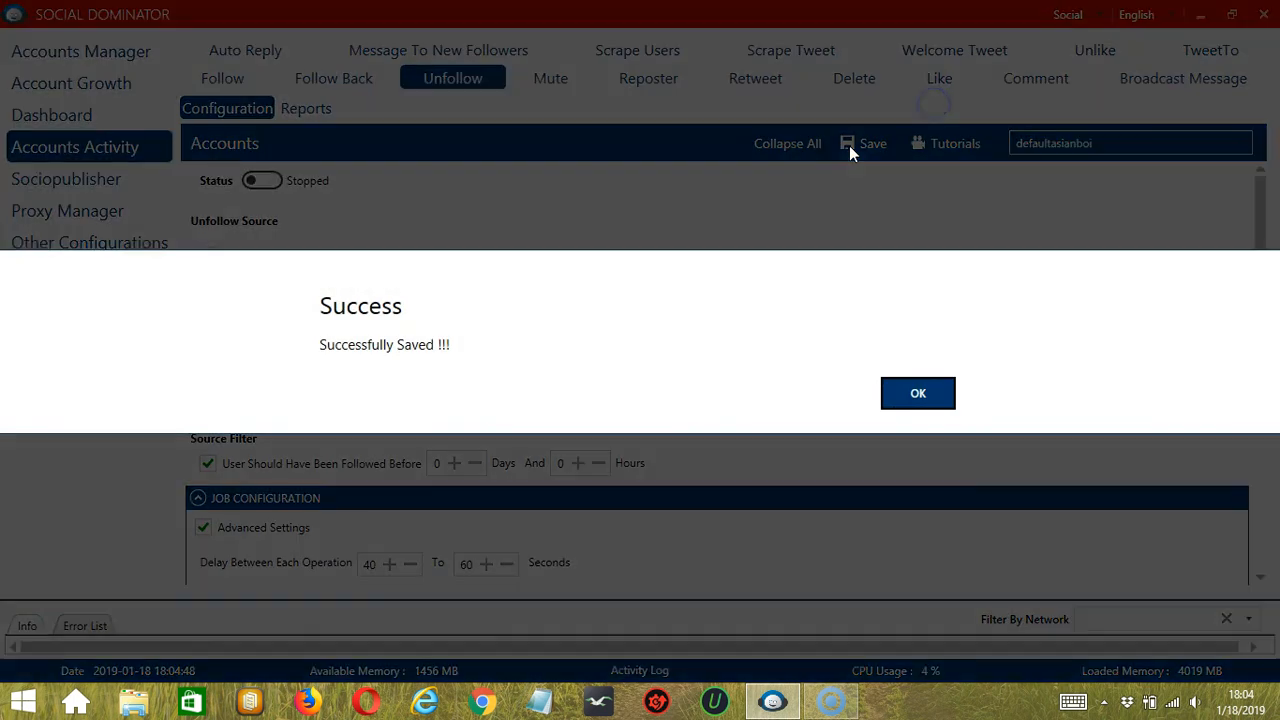
pyautogui.click(920, 394)
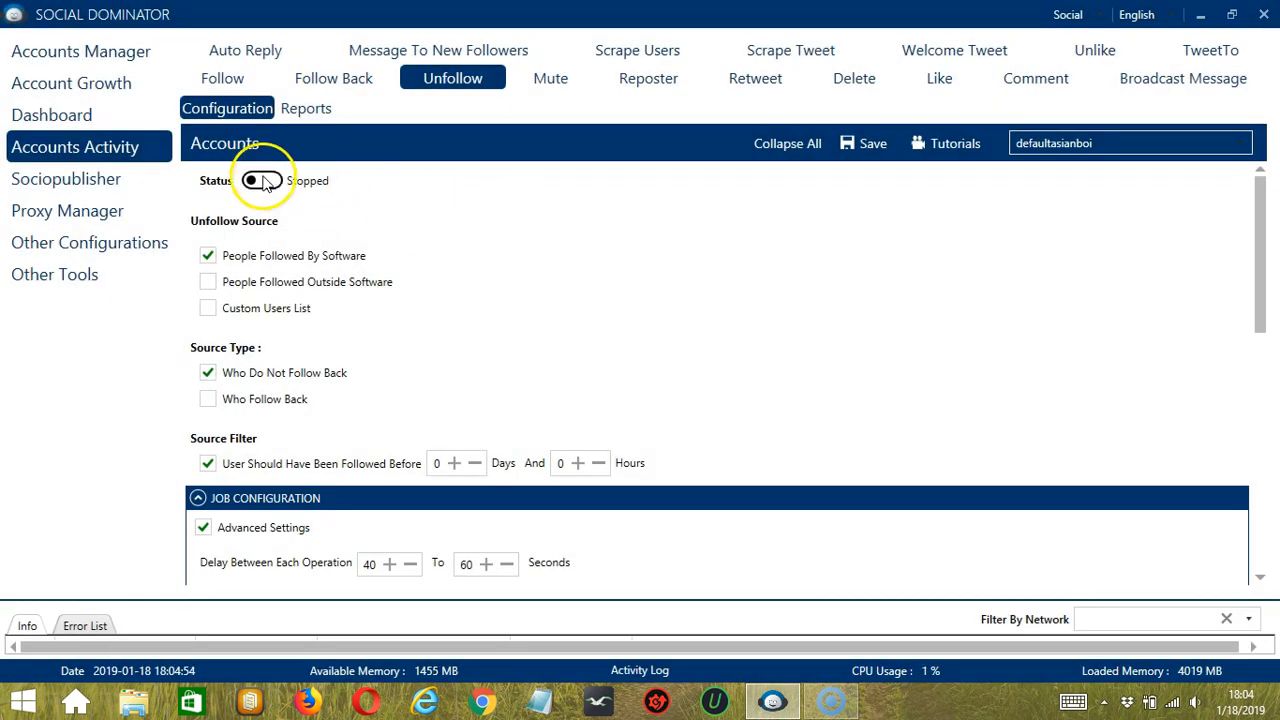
# Activate the account's configured Unfollow activity
pyautogui.click(262, 180)
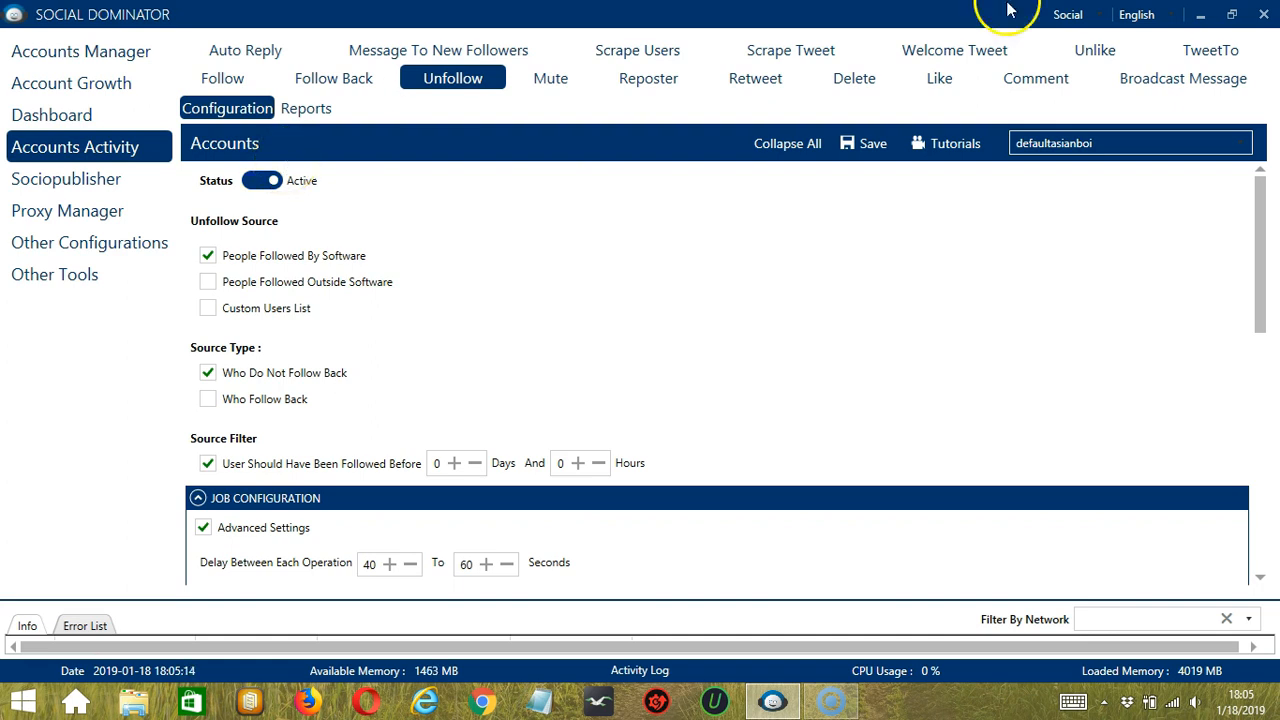
# Switch the social network to Twitter and open the Unfollower campaign setup under Grow Followers
pyautogui.click(1104, 17)
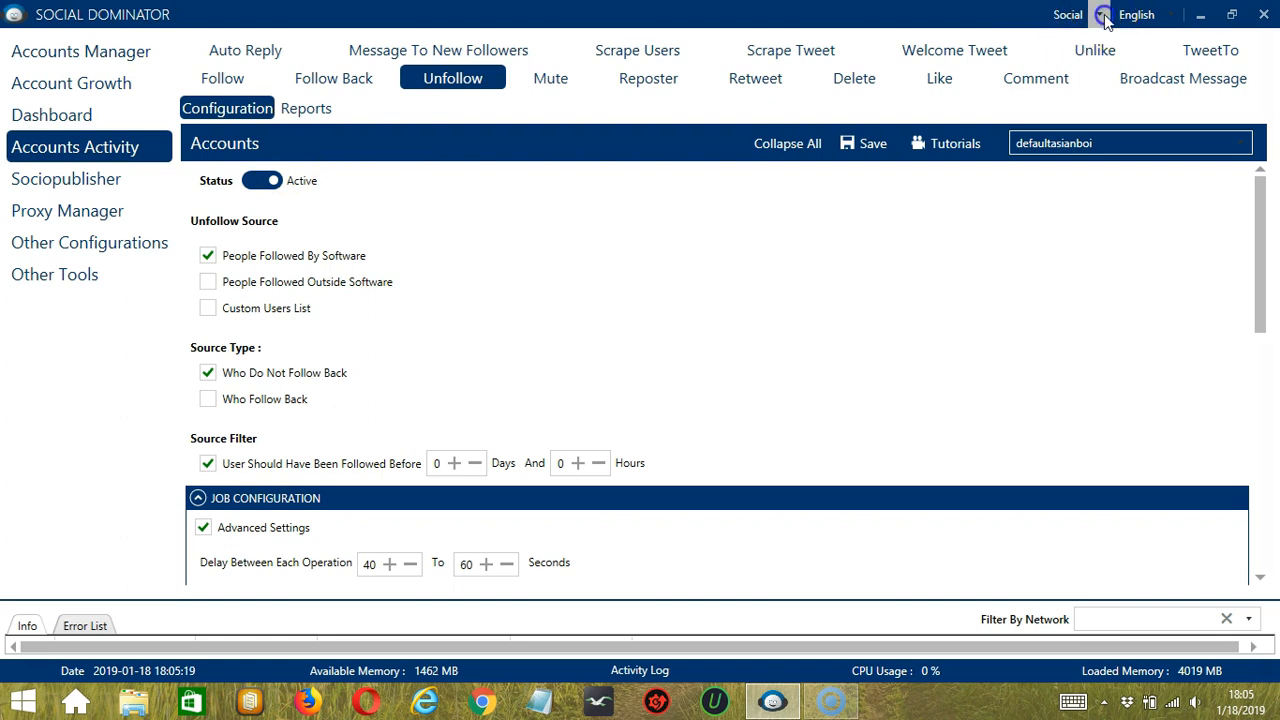
pyautogui.click(1101, 16)
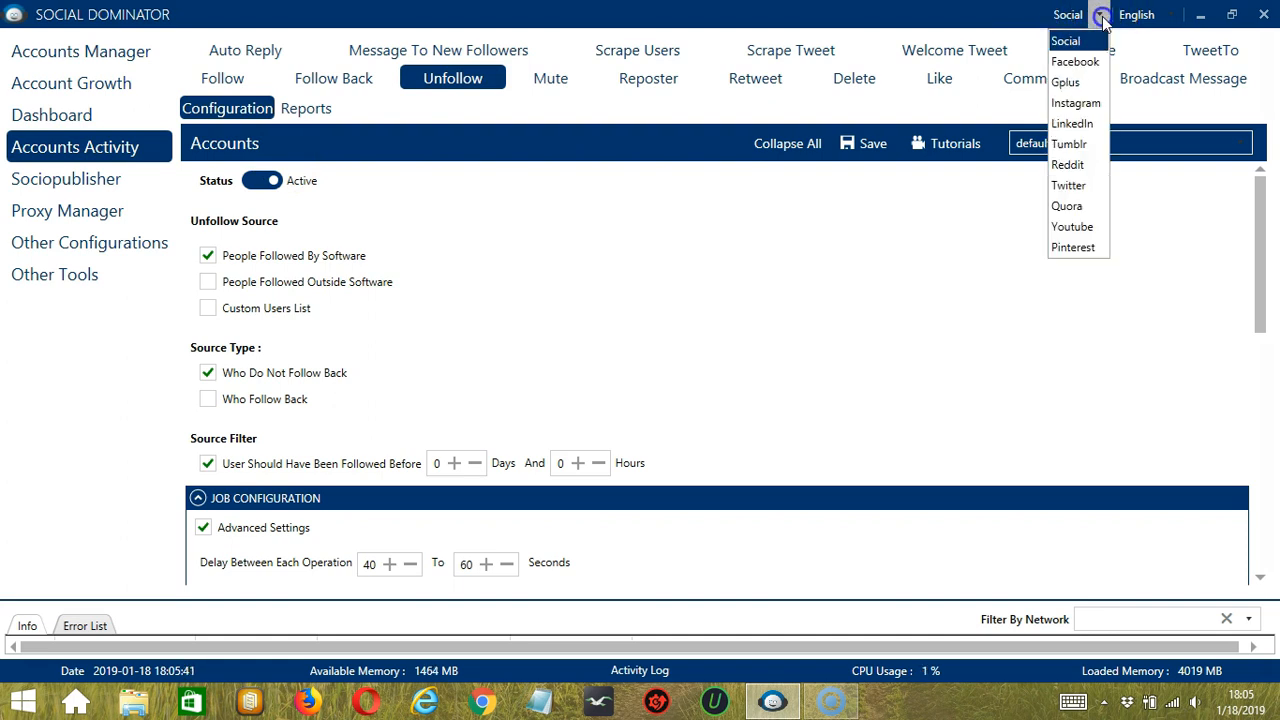
pyautogui.click(1070, 186)
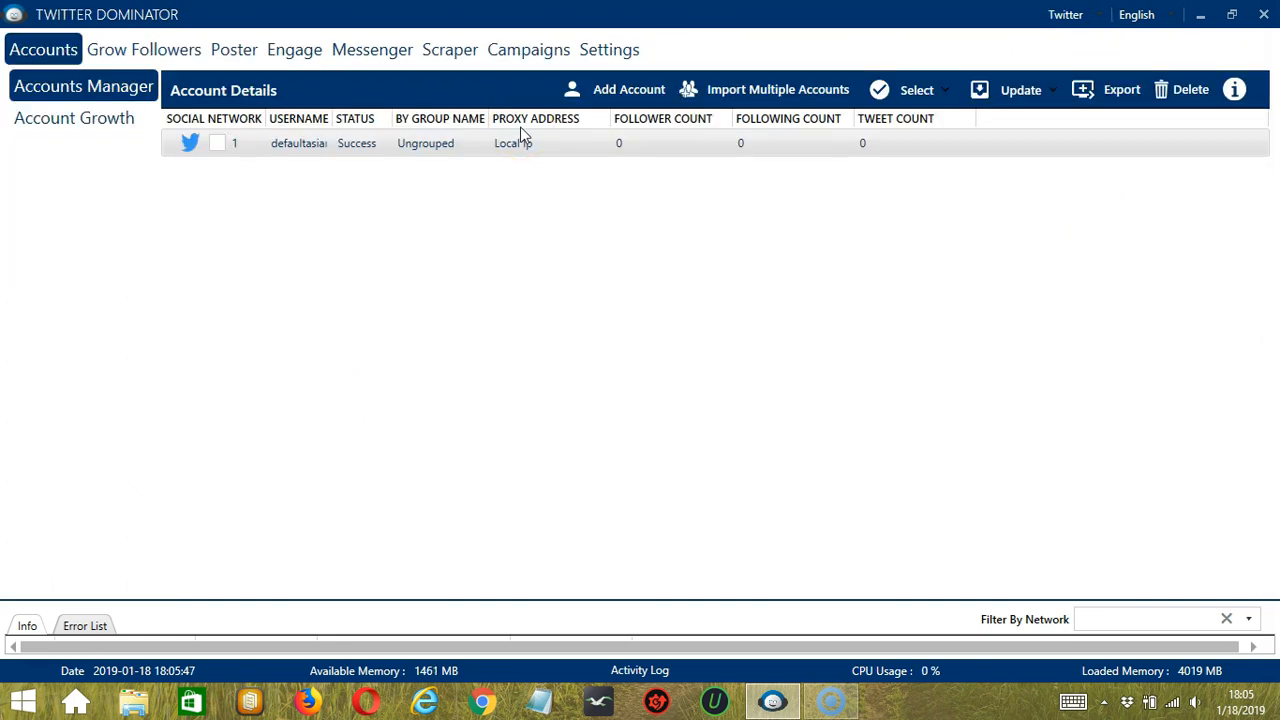
pyautogui.click(152, 52)
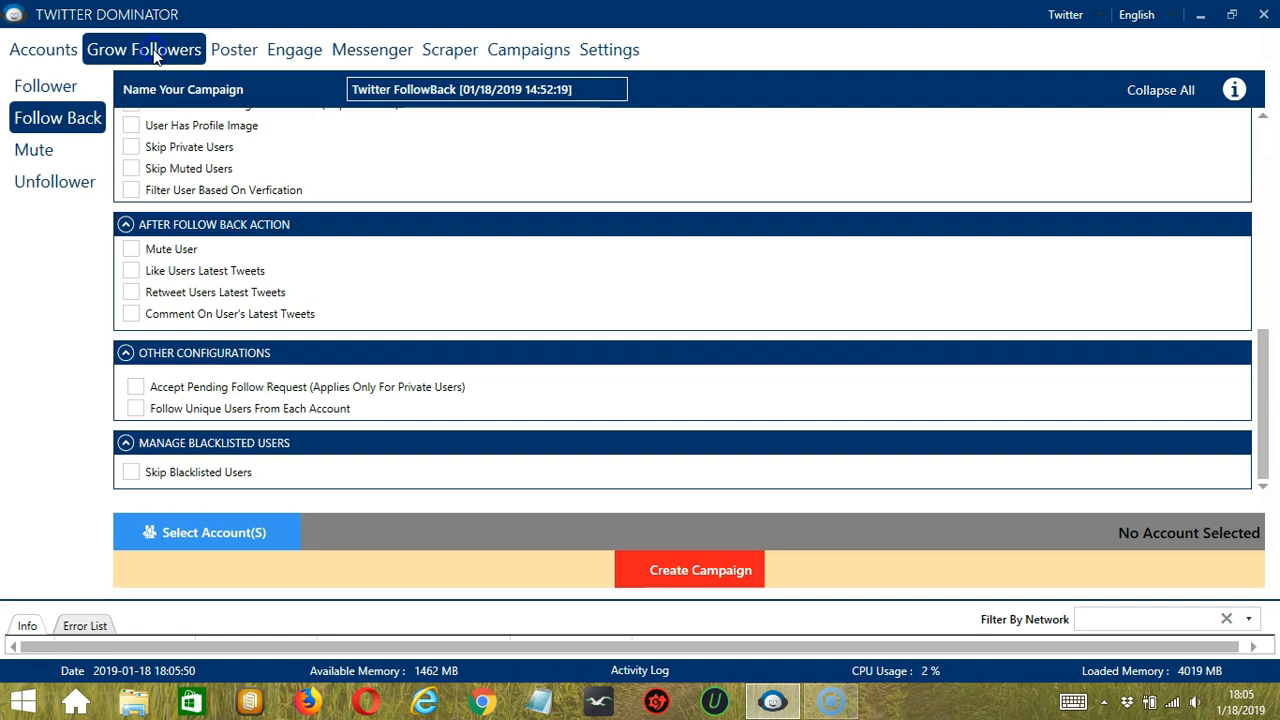
pyautogui.click(52, 183)
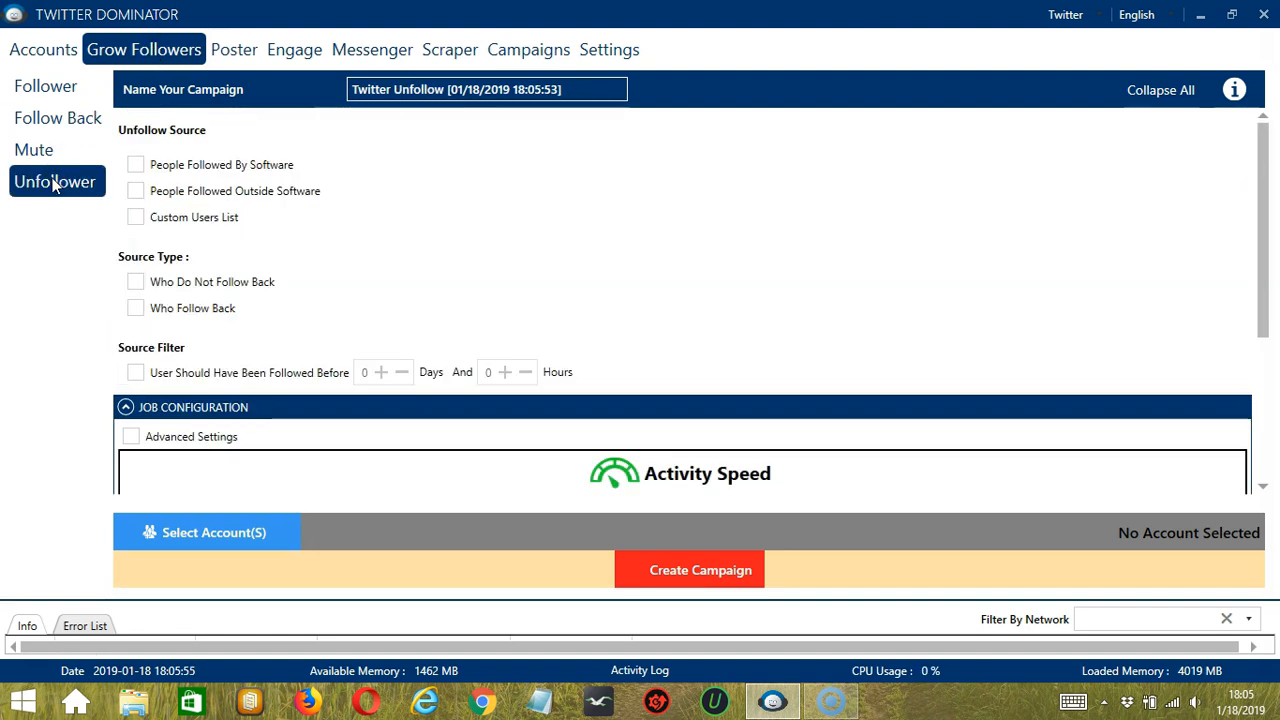
pyautogui.click(52, 183)
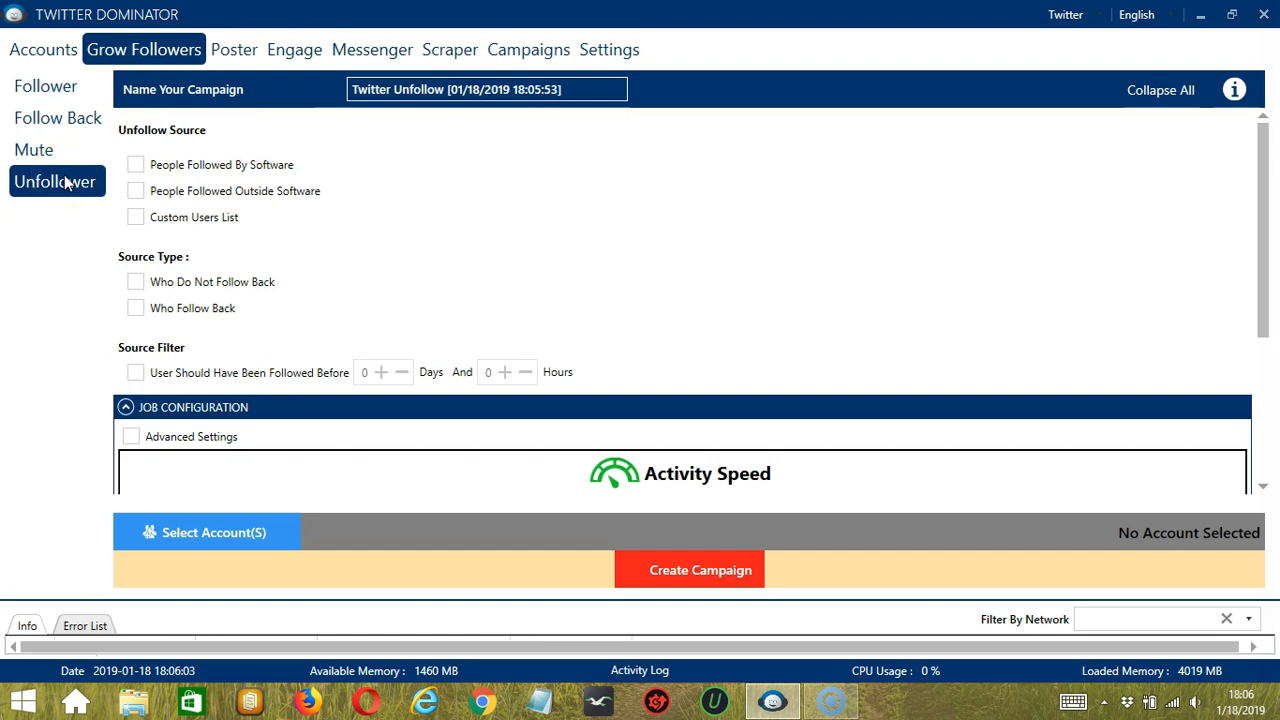
# Set the campaign's unfollow source to People Followed By Software, and enable Skip Whitelisted Users and Add To Blacklist
pyautogui.click(363, 87)
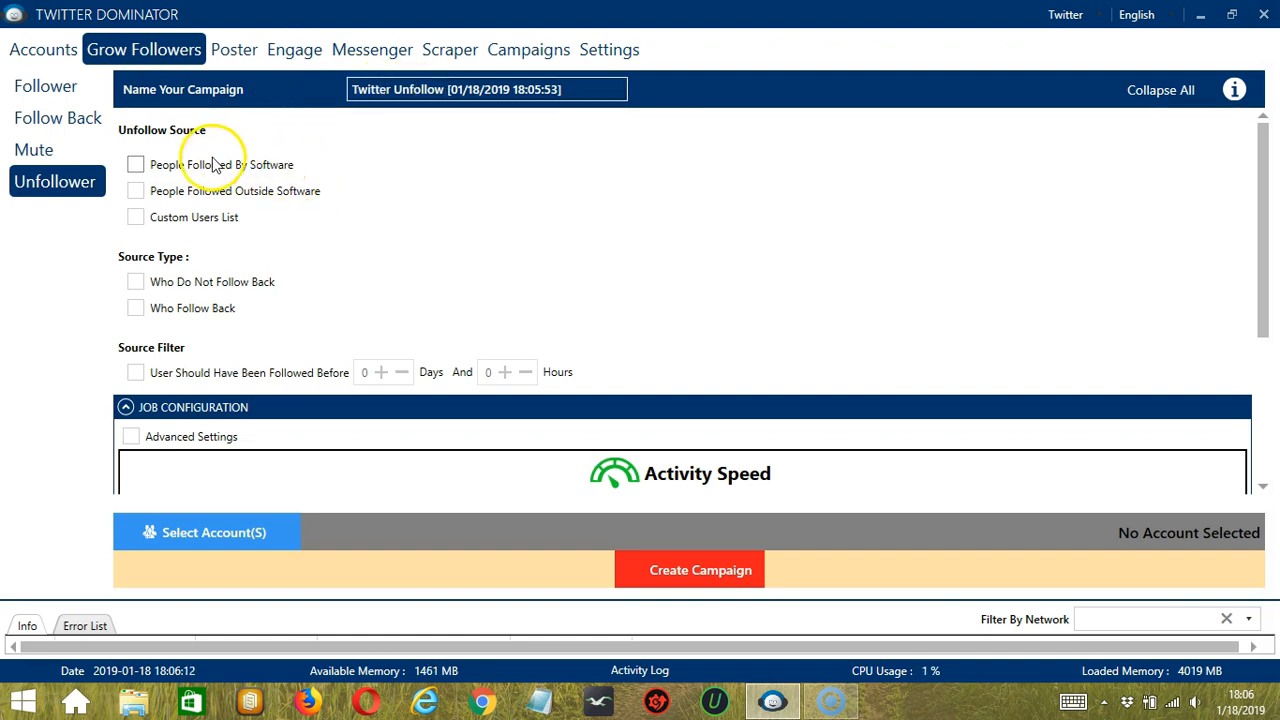
pyautogui.click(135, 166)
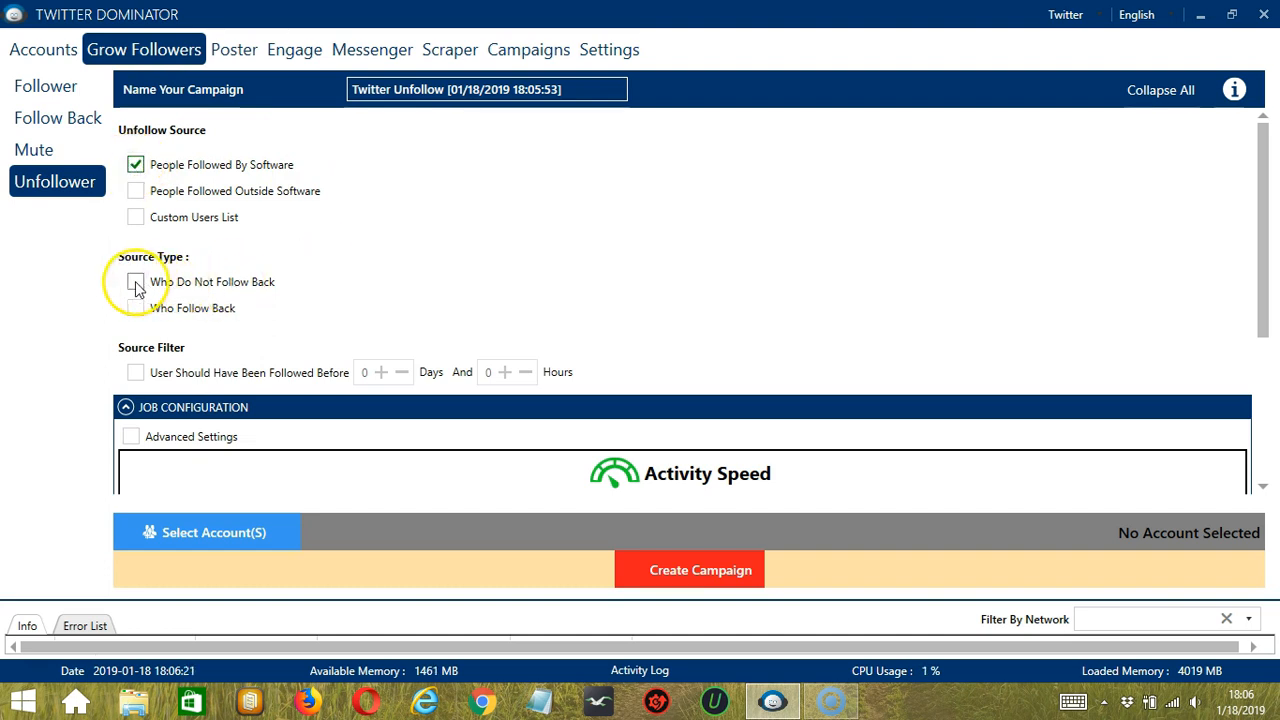
pyautogui.scroll(-3, 136, 284)
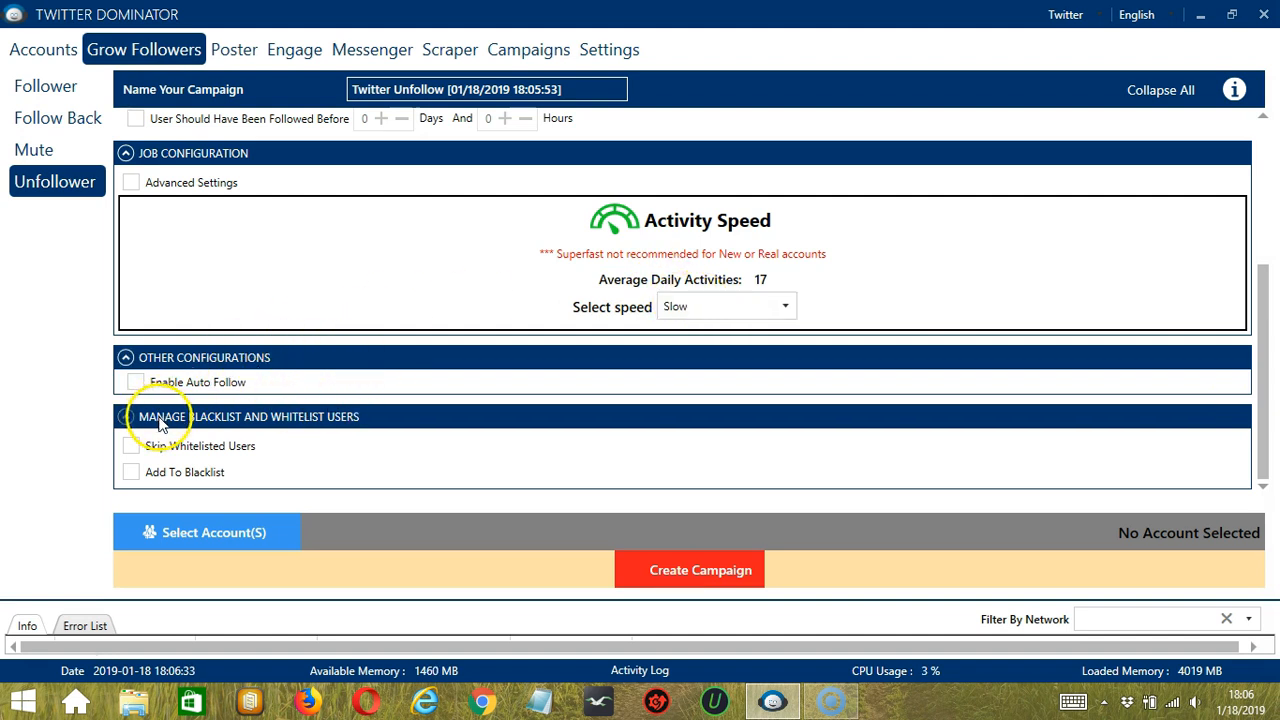
pyautogui.click(133, 446)
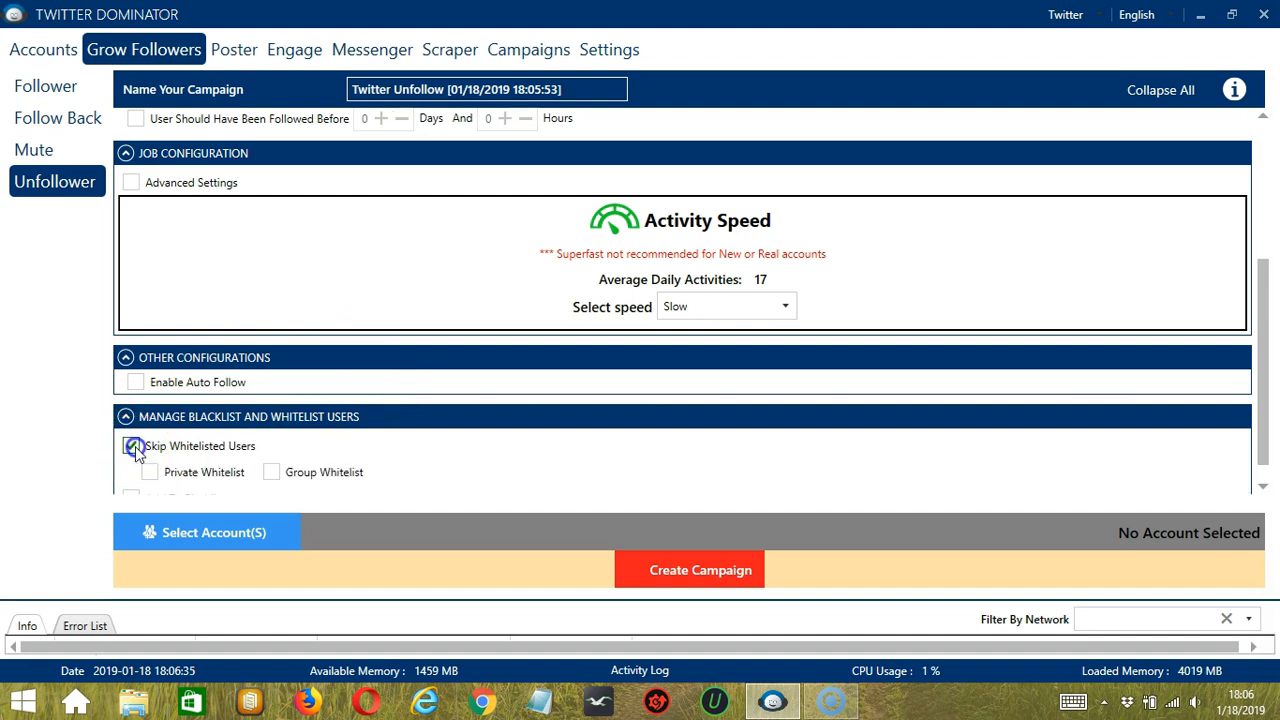
pyautogui.scroll(-1, 229, 429)
pyautogui.click(131, 472)
pyautogui.scroll(-1, 251, 470)
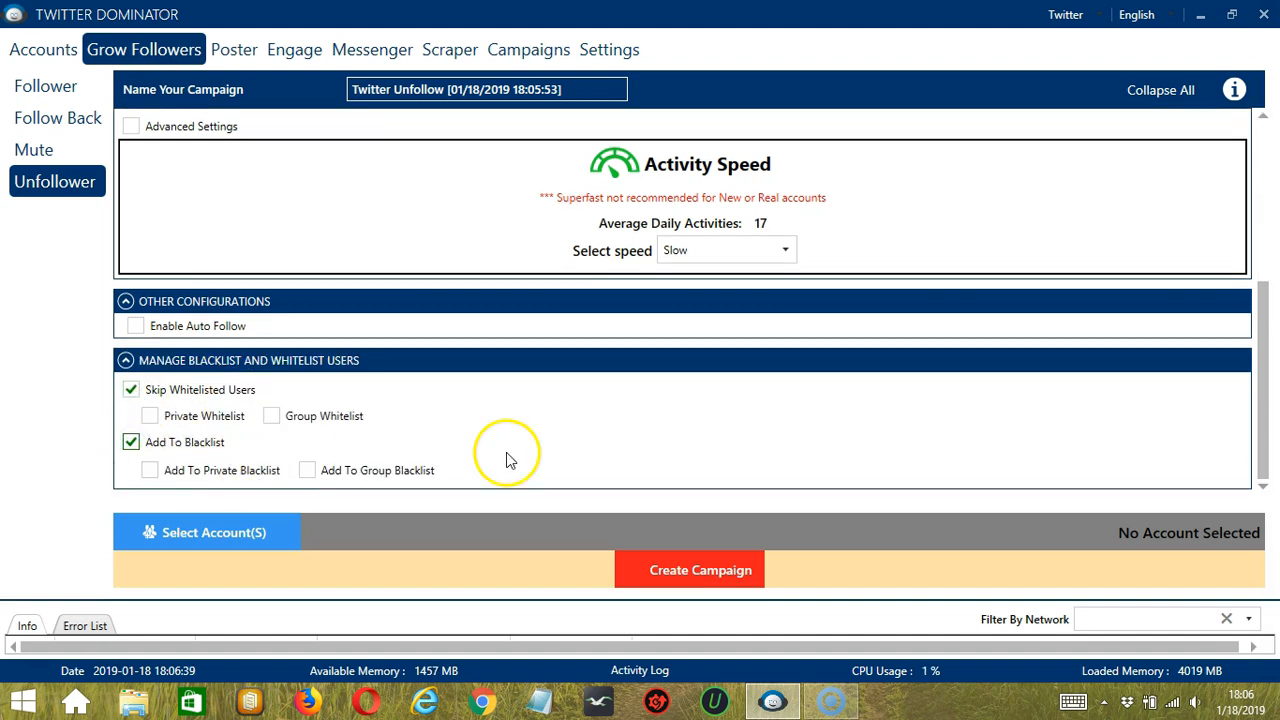
# Assign the listed ungrouped Twitter account to the unfollow campaign and save the selection
pyautogui.click(281, 533)
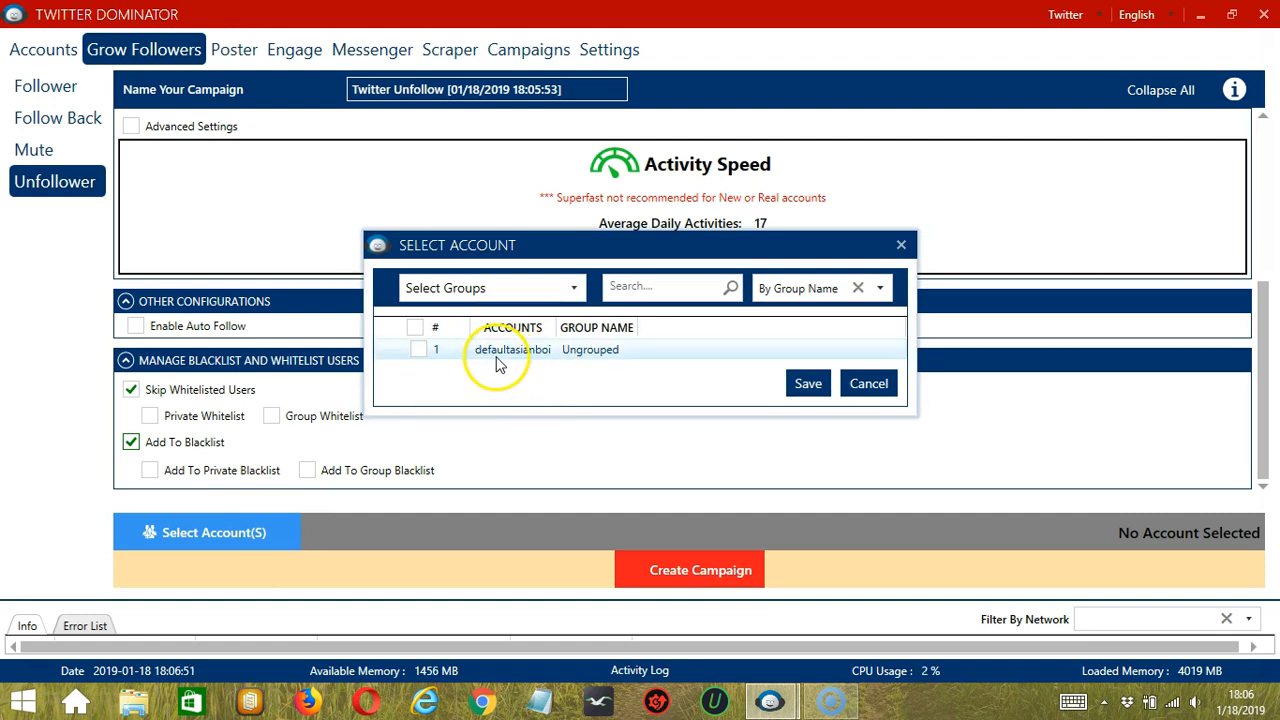
pyautogui.click(418, 349)
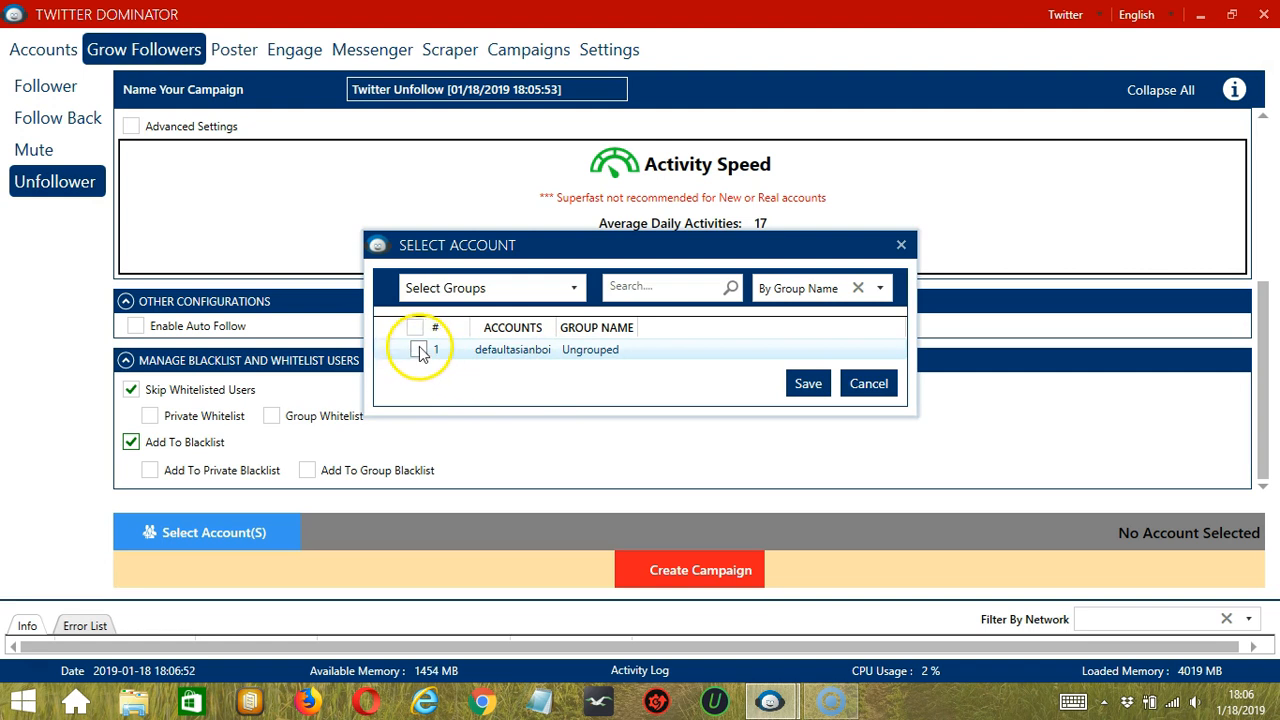
pyautogui.click(806, 382)
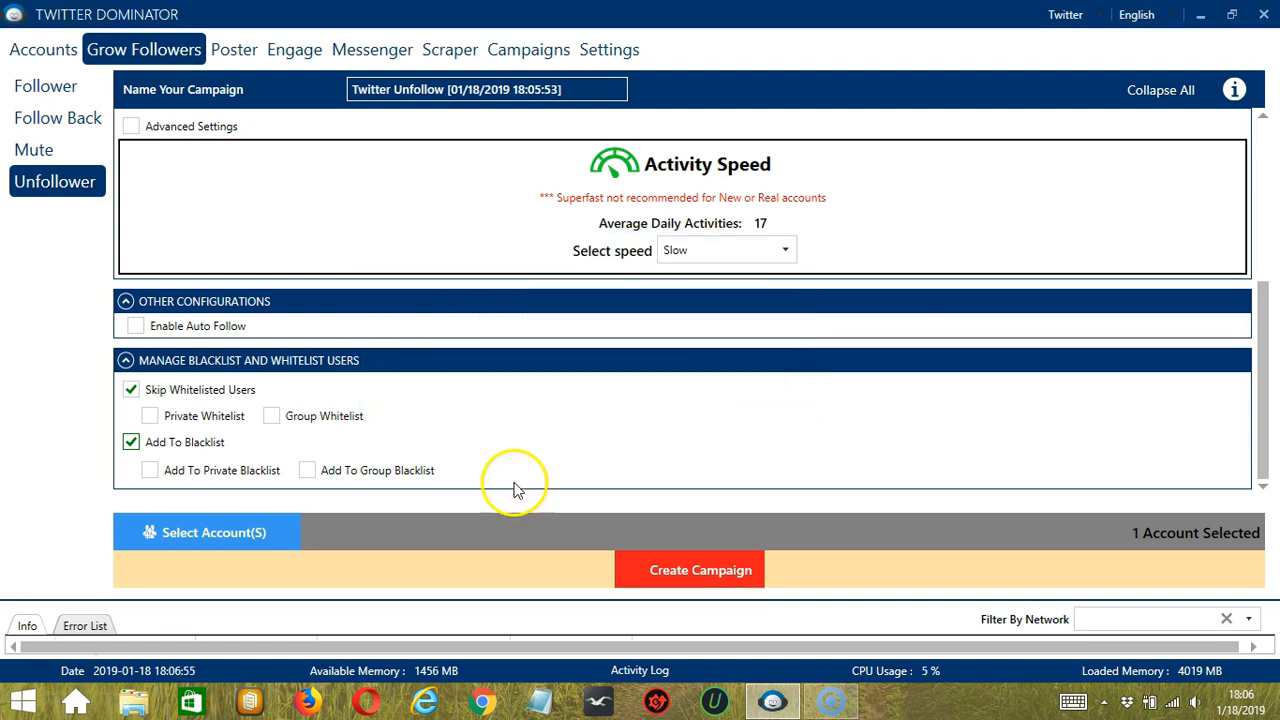
# Create the unfollow campaign, selecting the listed account so that its existing Unfollow settings are overridden
pyautogui.click(629, 568)
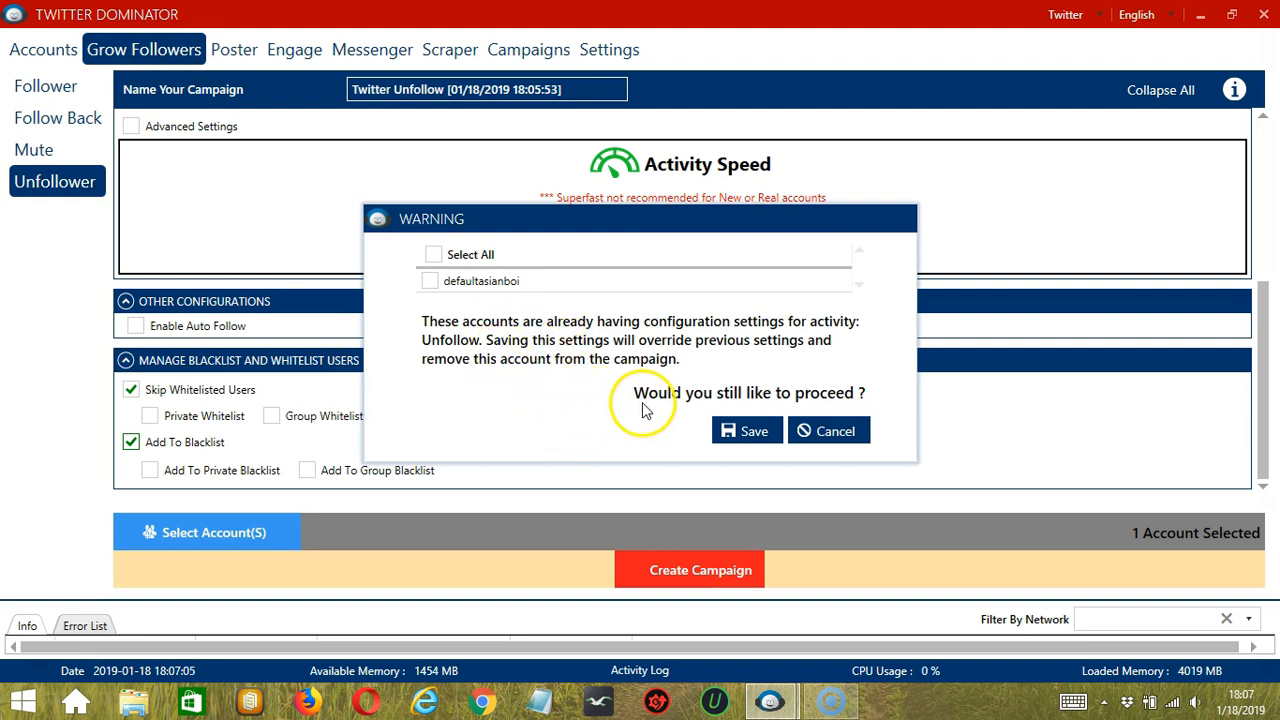
pyautogui.click(431, 284)
pyautogui.click(431, 284)
pyautogui.click(750, 430)
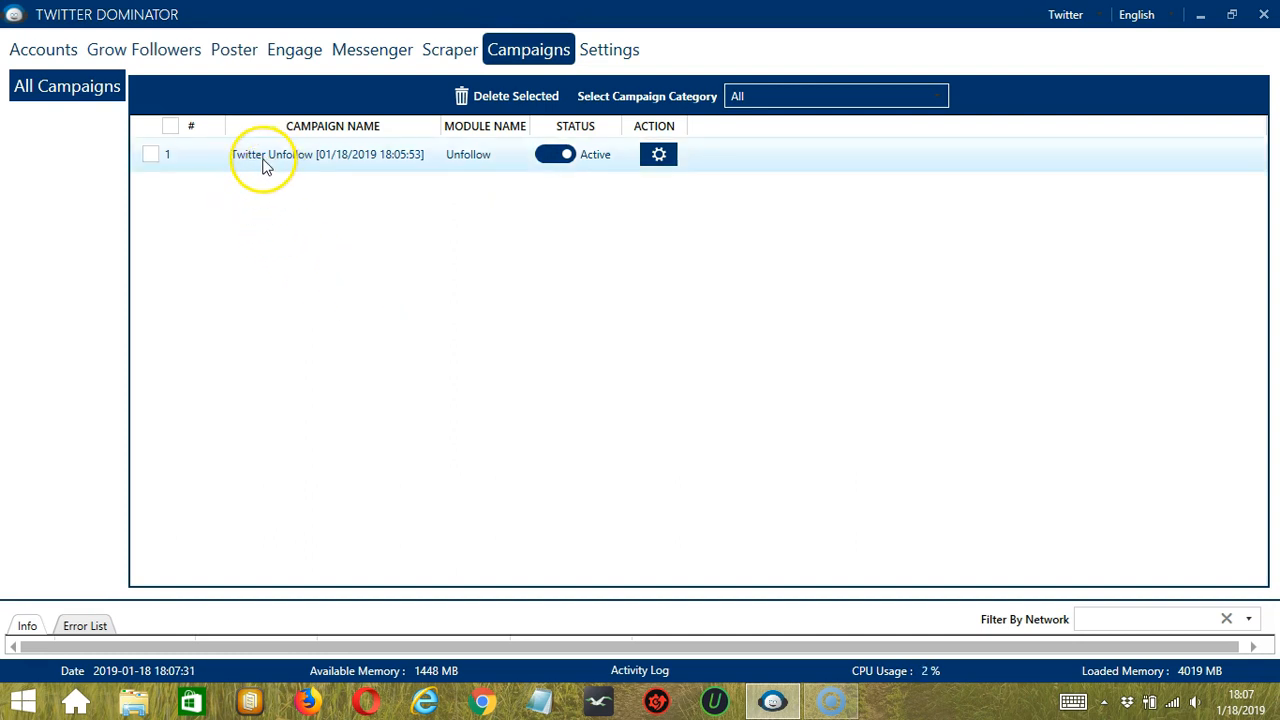
# Pause the new Twitter Unfollow campaign and review its available actions without applying one
pyautogui.click(558, 157)
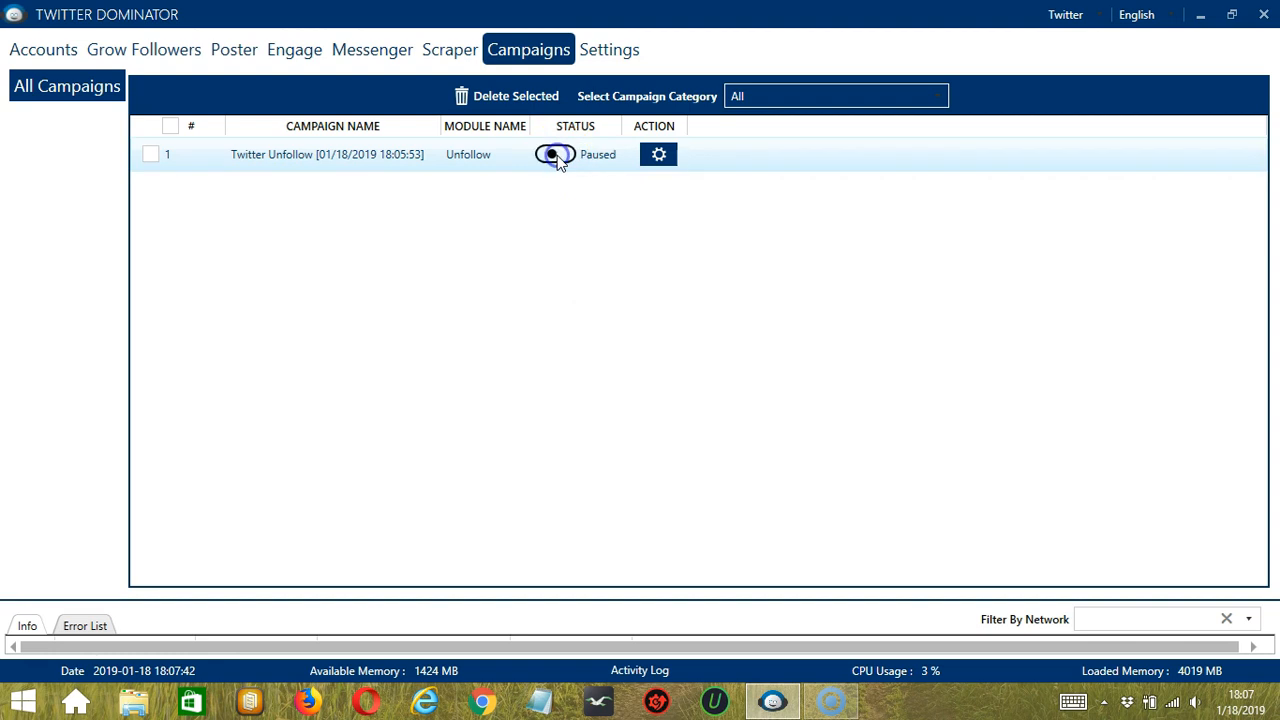
pyautogui.click(658, 155)
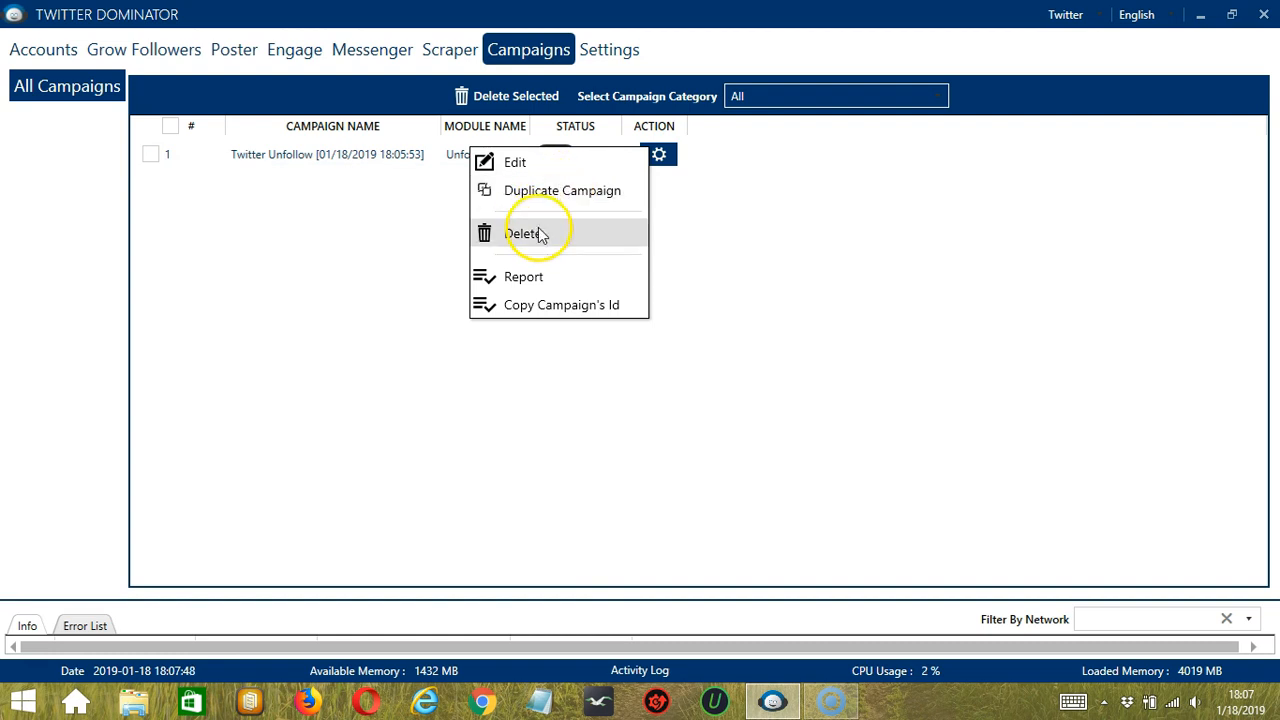
pyautogui.click(714, 258)
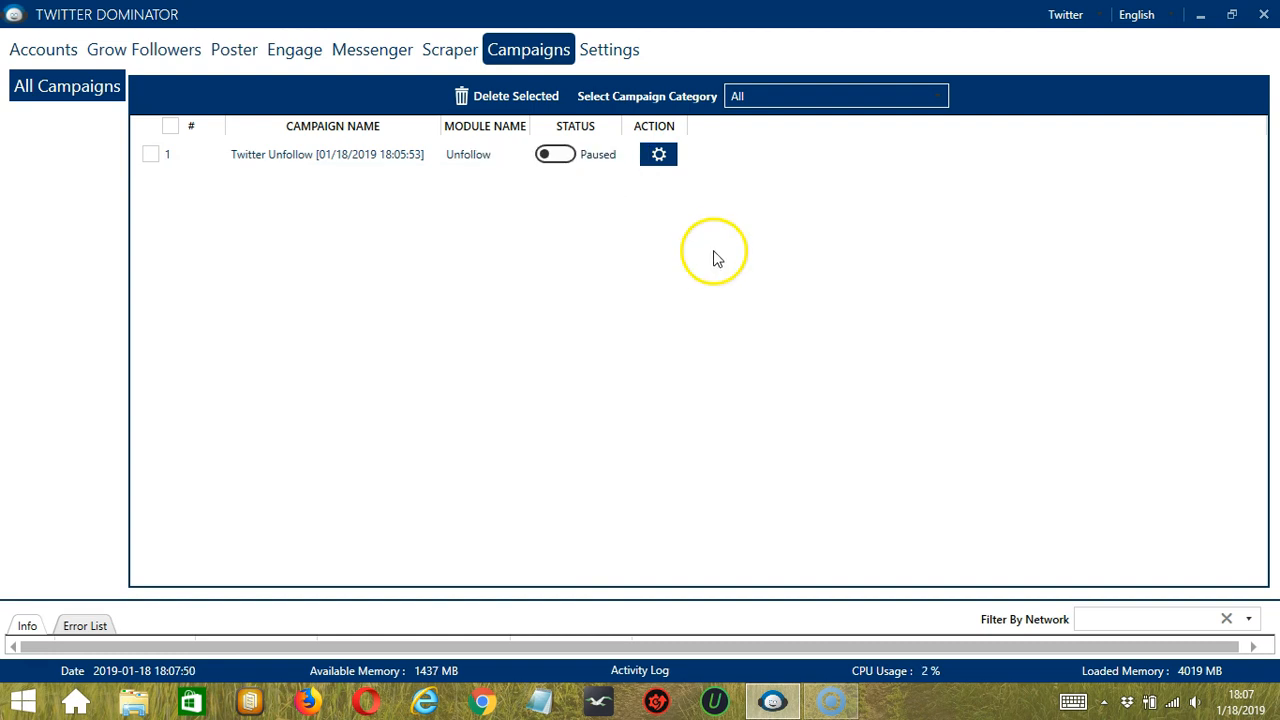